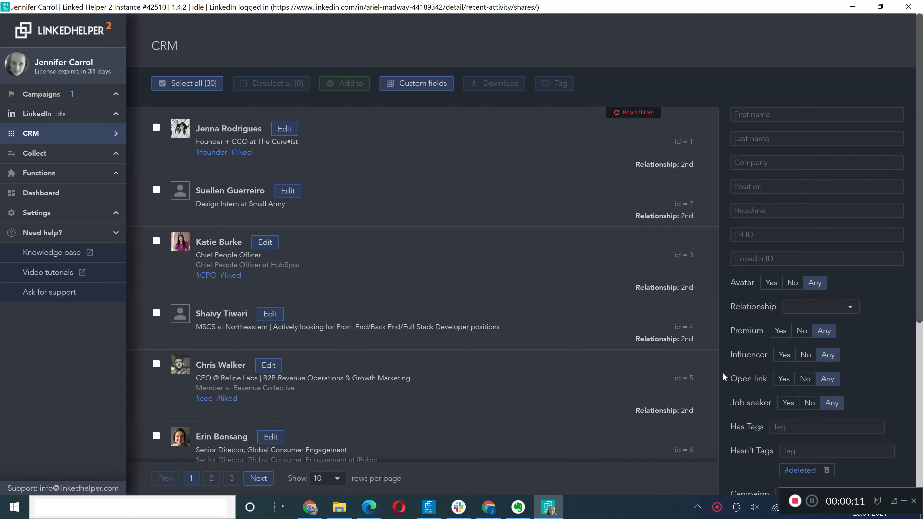
- Search the knowledge base's user manual for "Zapier" and open the article "Linked Helper 2 integration with Zapier webhooks"
click(74, 261)
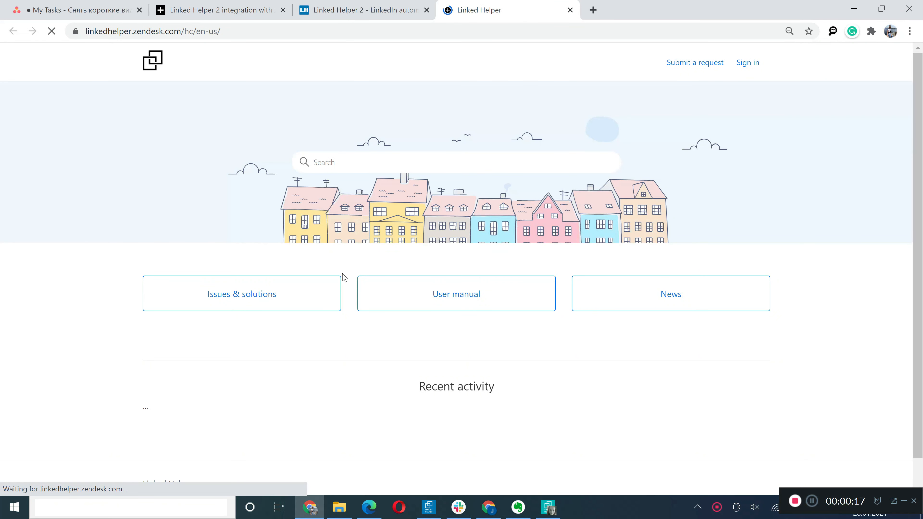
click(482, 303)
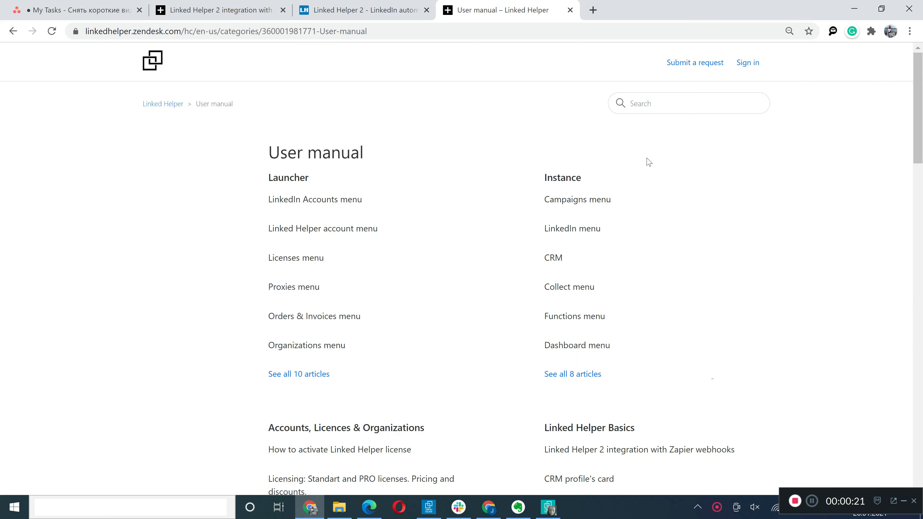
click(630, 103)
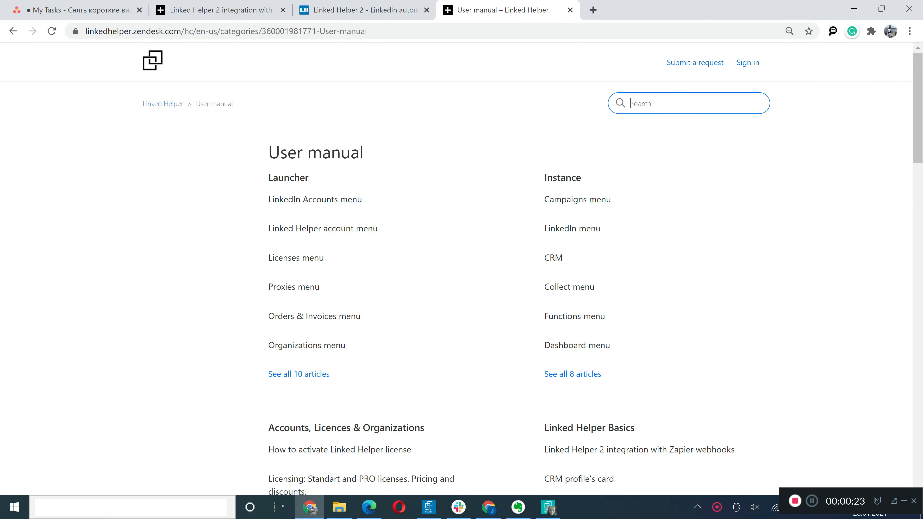
text(Zapier)
key(Return)
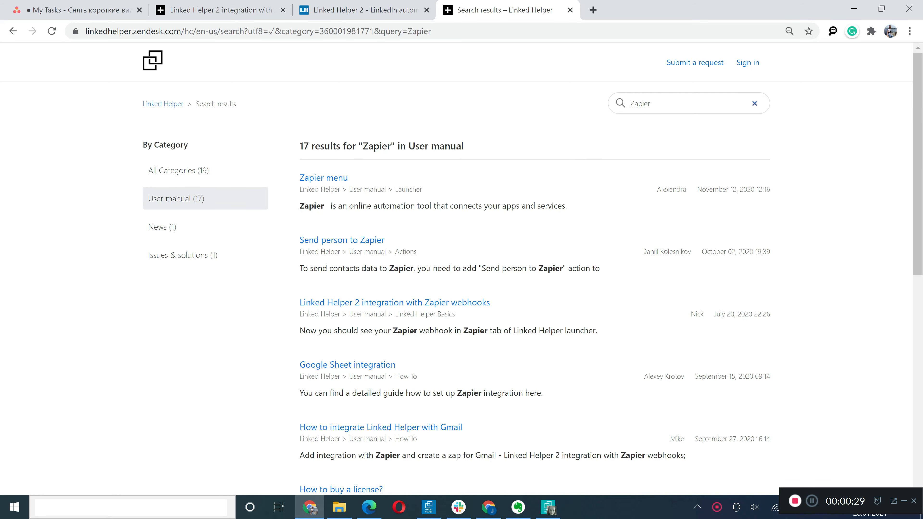
click(475, 310)
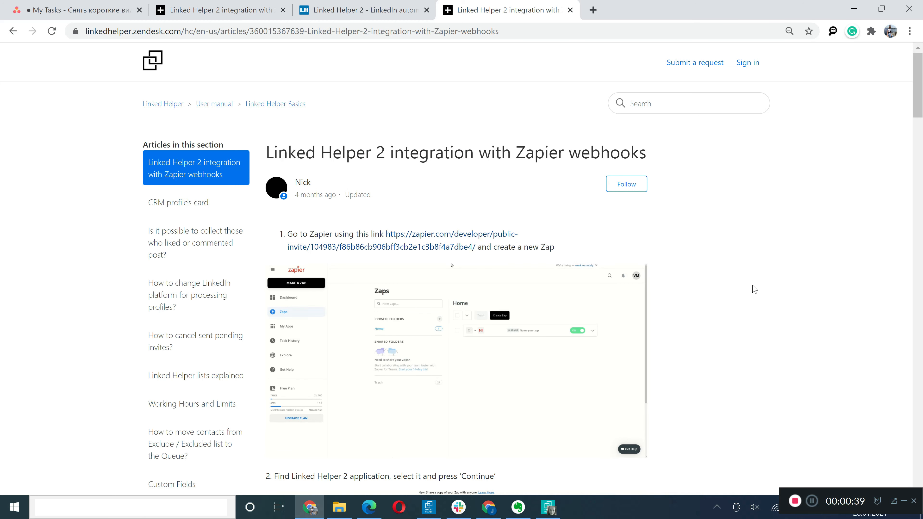
- Open the article's Zapier invitation link in a new tab and accept the invite to use Linked Helper 2
scroll(755, 289, down, 5)
scroll(754, 289, up, 3)
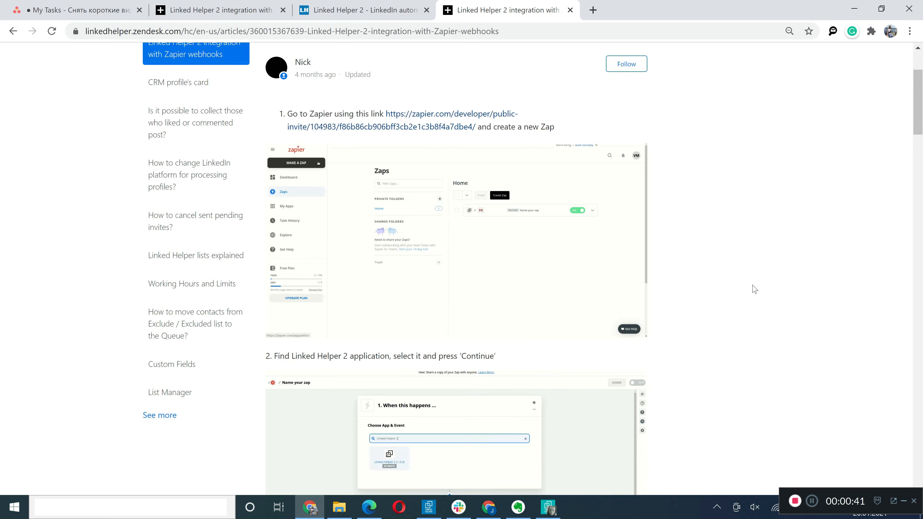
scroll(754, 289, up, 3)
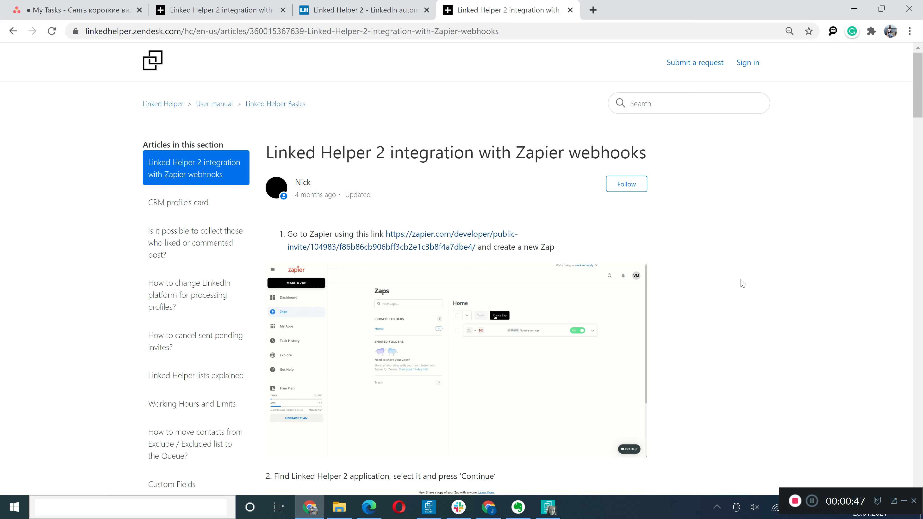
right_click(472, 241)
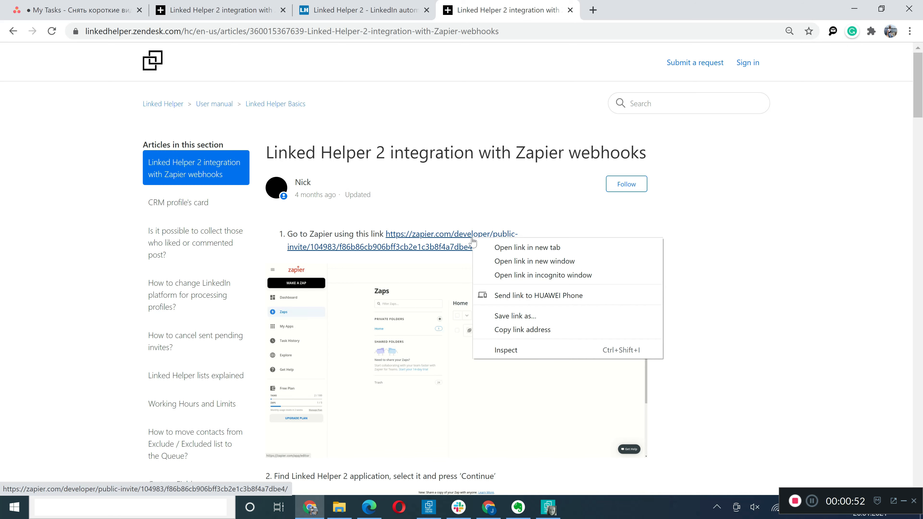
click(488, 247)
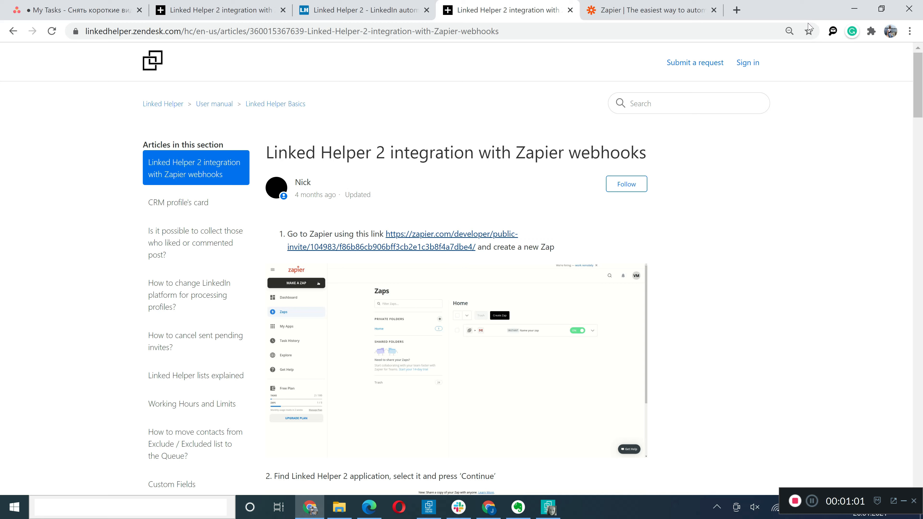
click(692, 14)
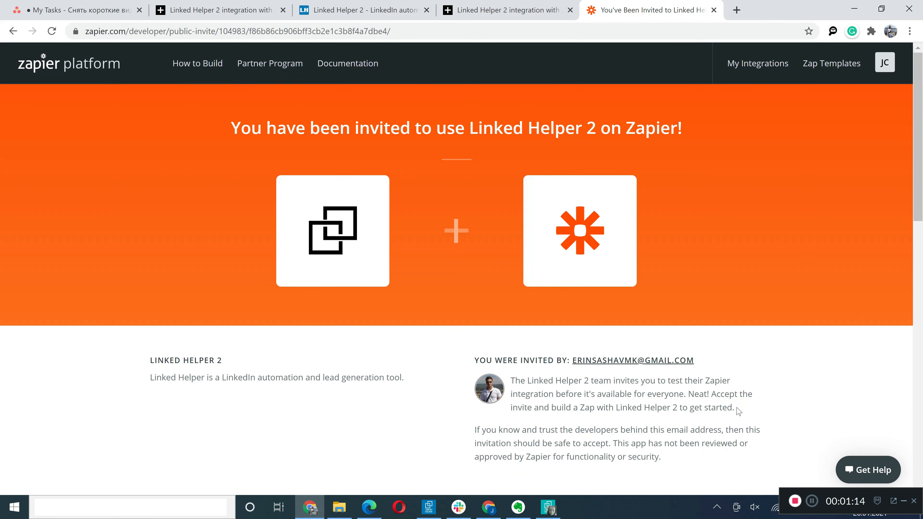
scroll(738, 410, down, 1)
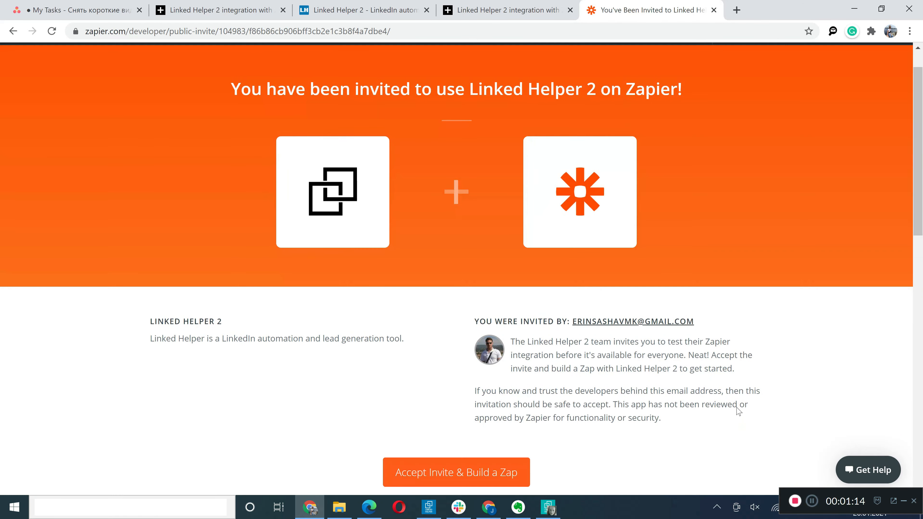
scroll(738, 411, down, 7)
click(471, 212)
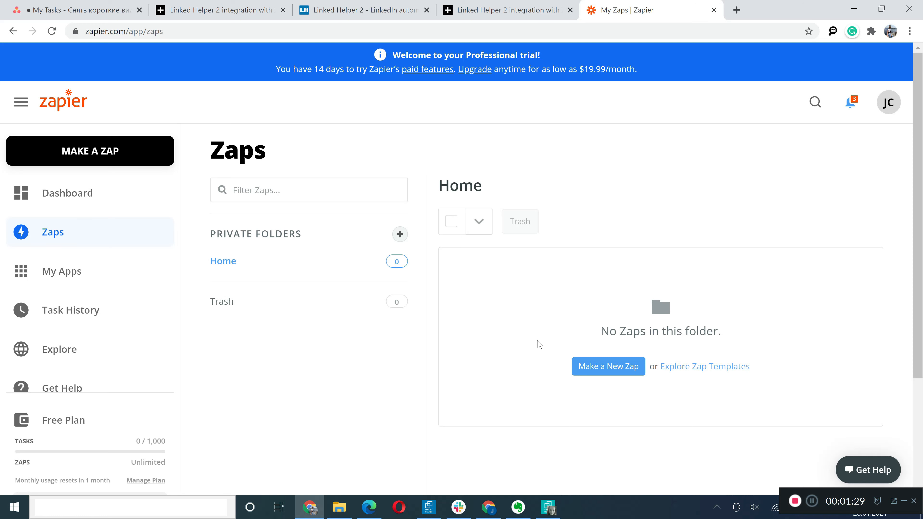
- Create a new Zap and choose Linked Helper 2 as its trigger app, searching for "Linked"
click(127, 152)
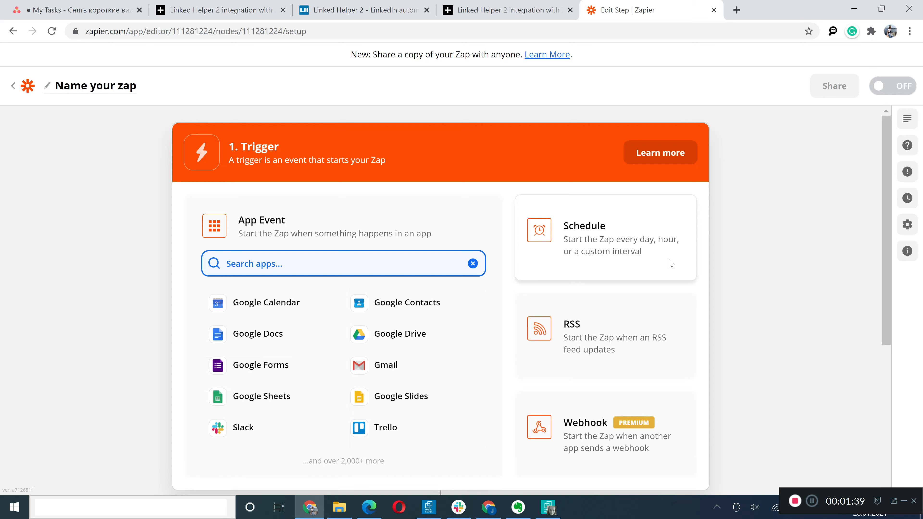
text(Lin)
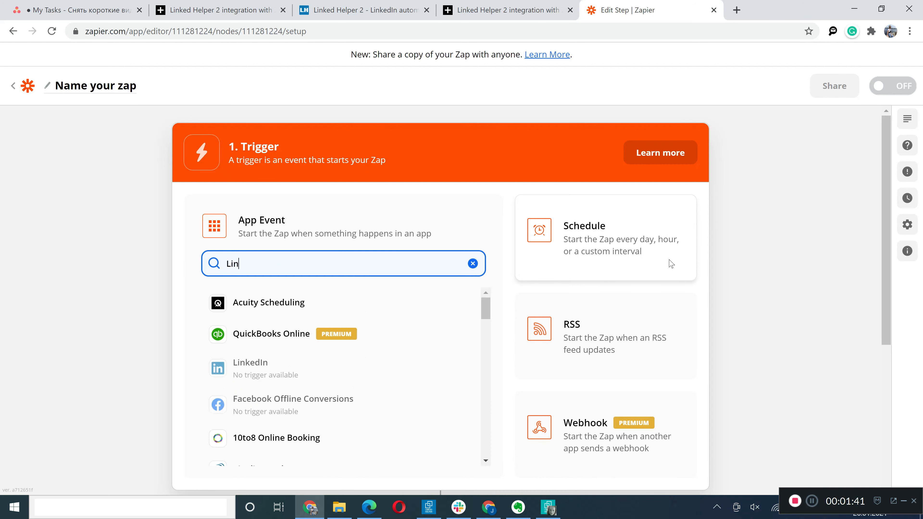
text(ked)
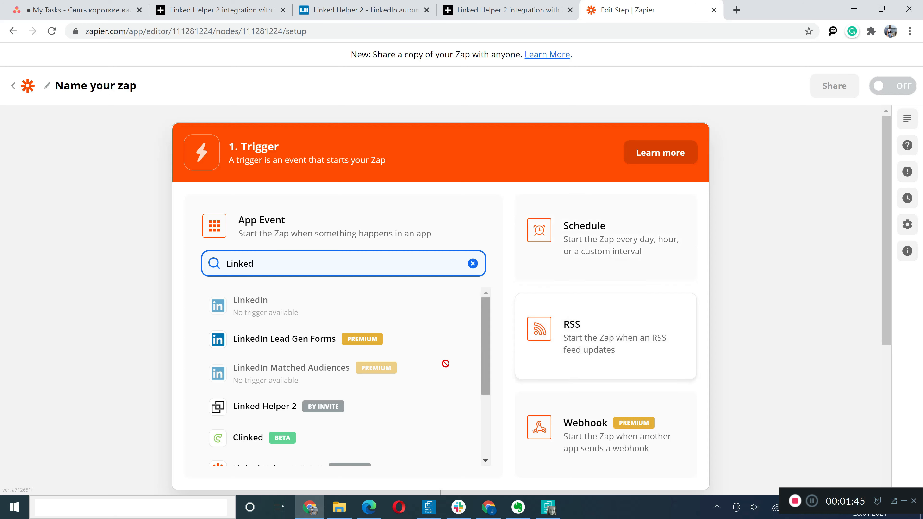
click(364, 410)
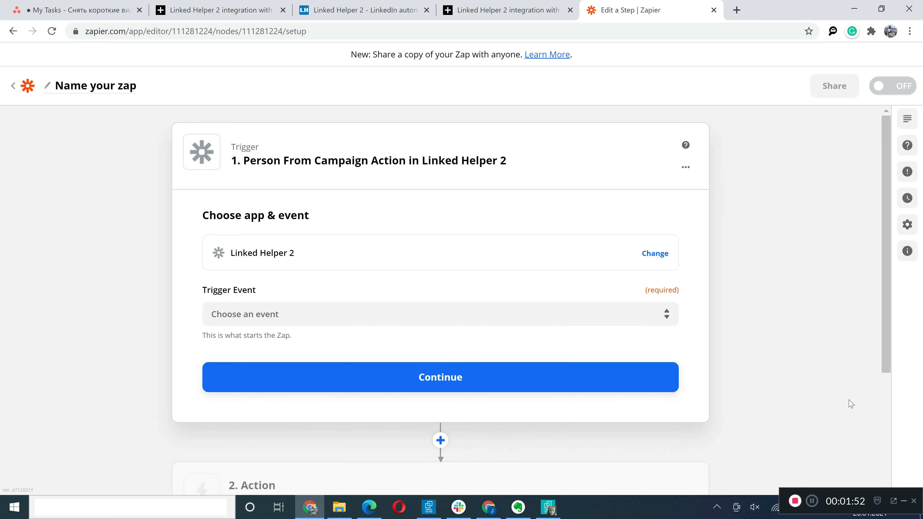
- Name the Zap "My first integration"
click(123, 87)
text(My first integrt)
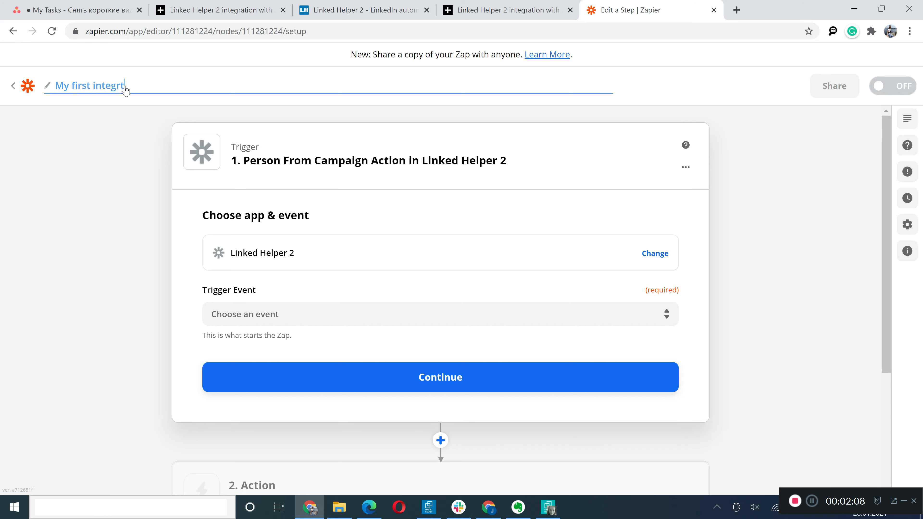
key(BackSpace)
text(ation)
click(740, 261)
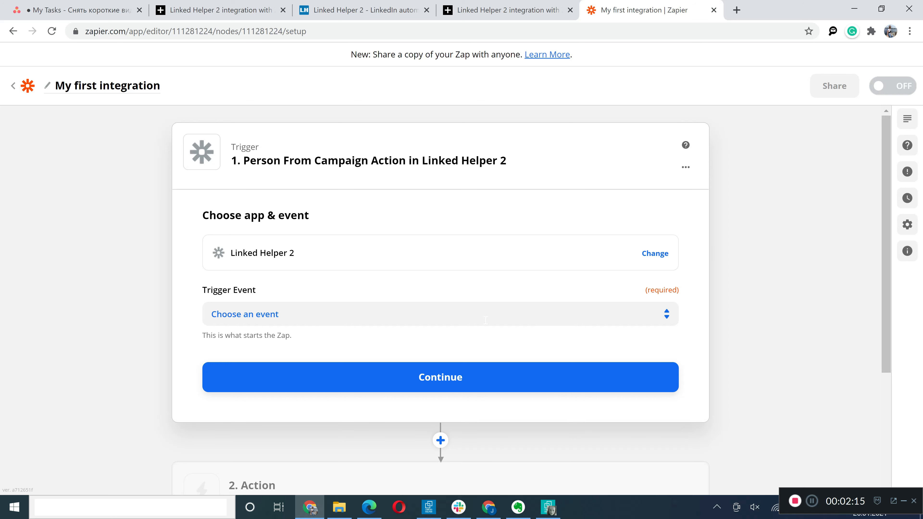
- Set the trigger event to Person From Campaign Action and continue to the account selection
click(274, 314)
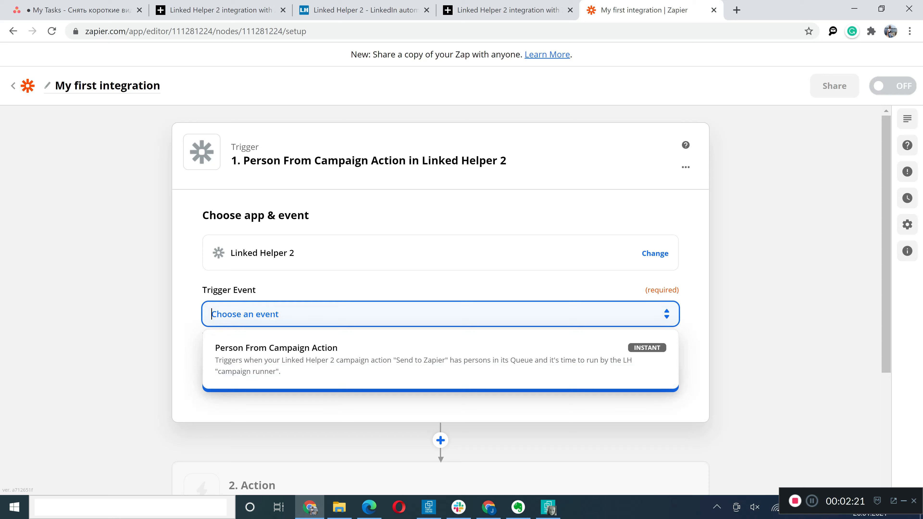
click(287, 356)
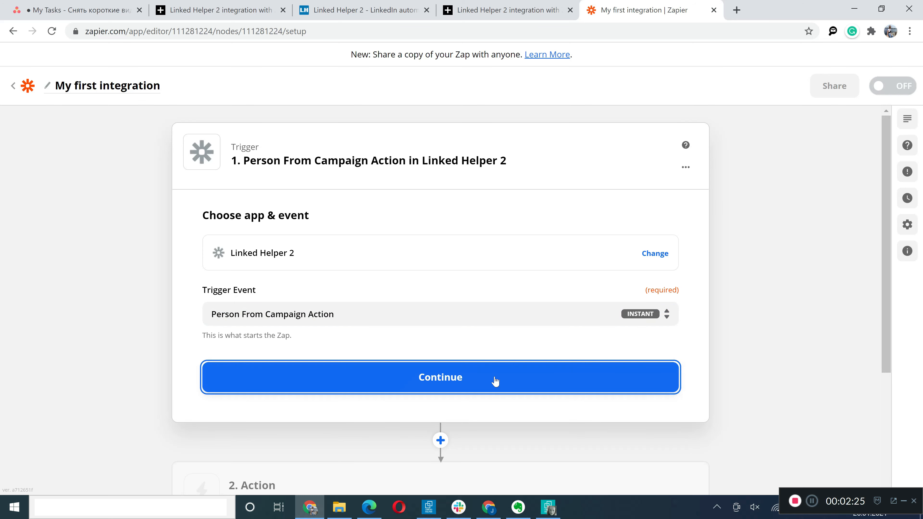
click(511, 381)
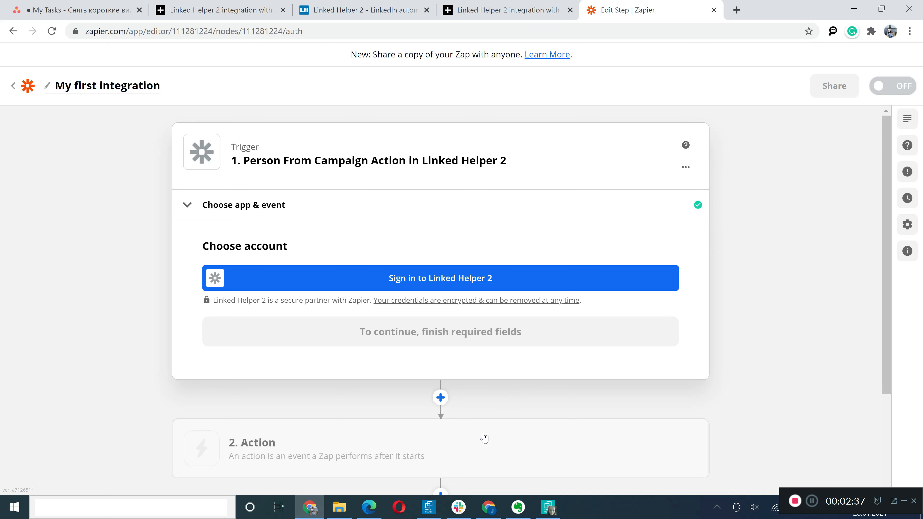
- Switch to the Linked Helper 2 launcher to view the Linked Helper Account information, then return to the Zap in Chrome
click(428, 507)
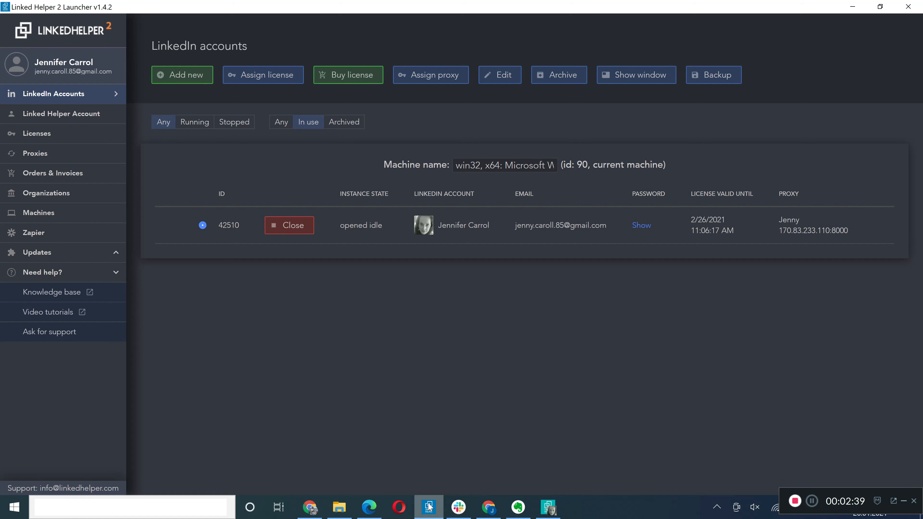
click(94, 118)
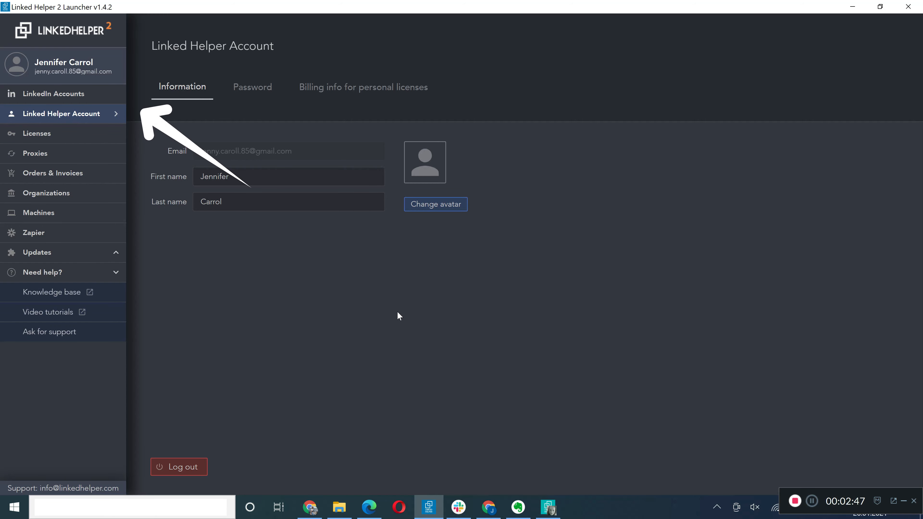
click(309, 507)
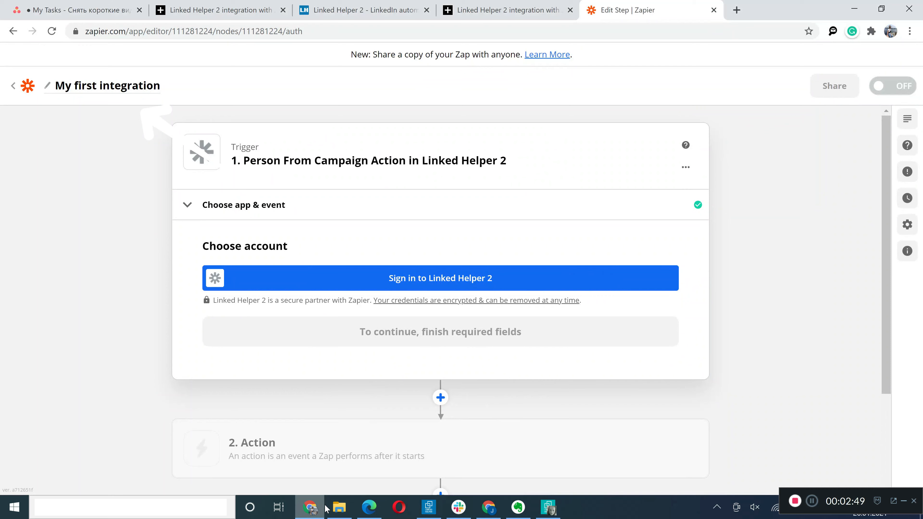
- Sign in to Linked Helper 2 from the trigger with the account e-mail and password, allowing Zapier access
click(507, 277)
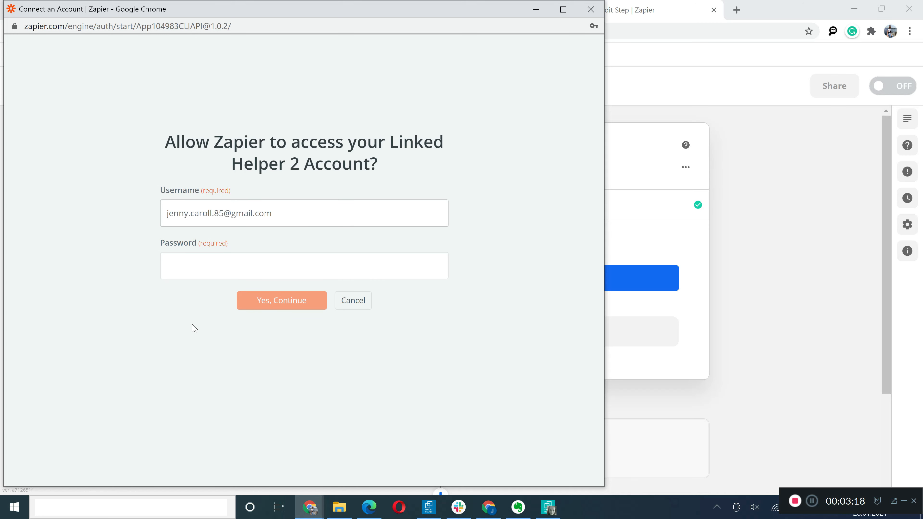
click(195, 269)
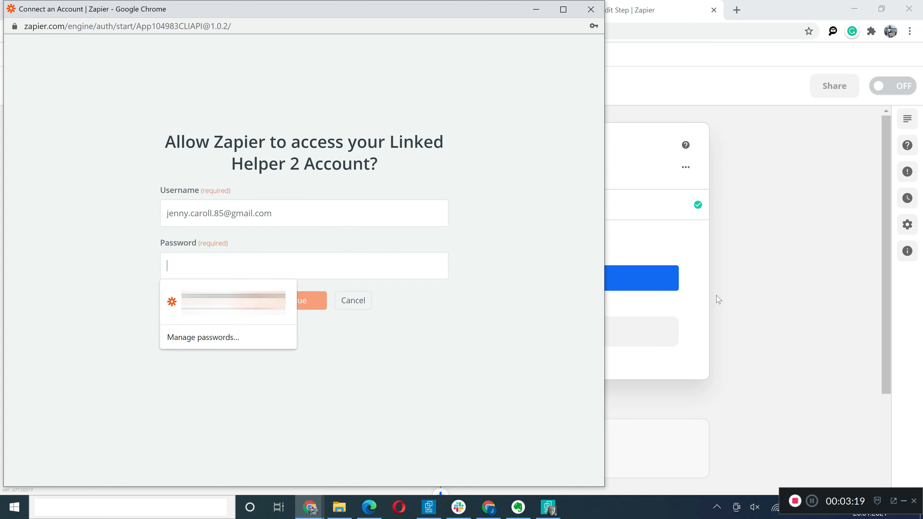
text(******)
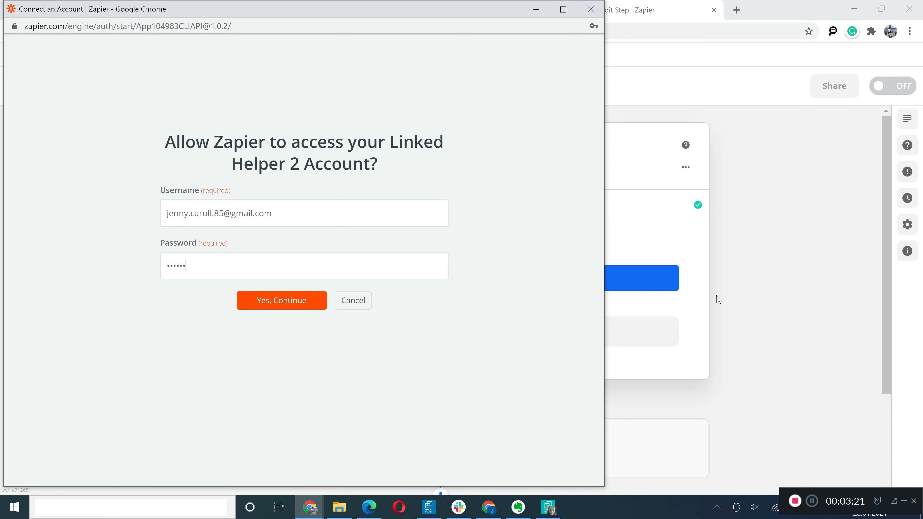
click(290, 308)
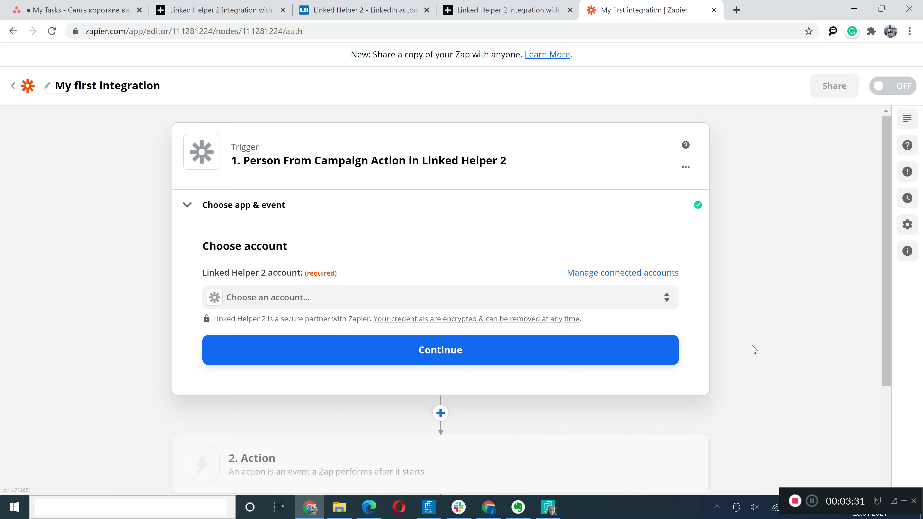
- Select the connected Linked Helper 2 account for the trigger and continue to the trigger setup
click(361, 300)
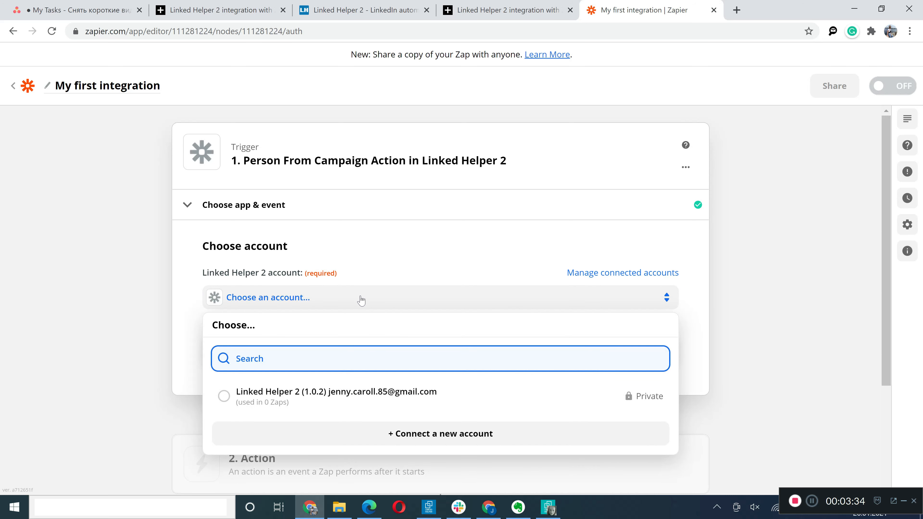
click(306, 405)
click(306, 404)
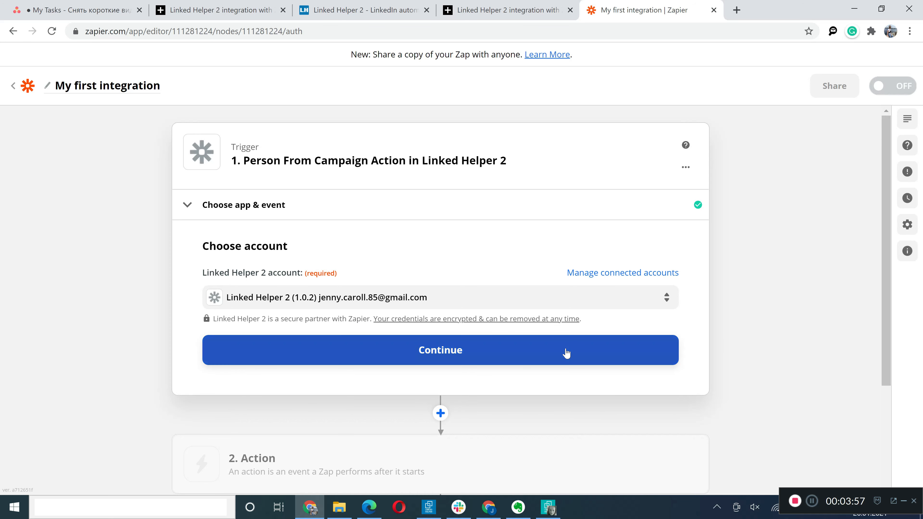
click(565, 352)
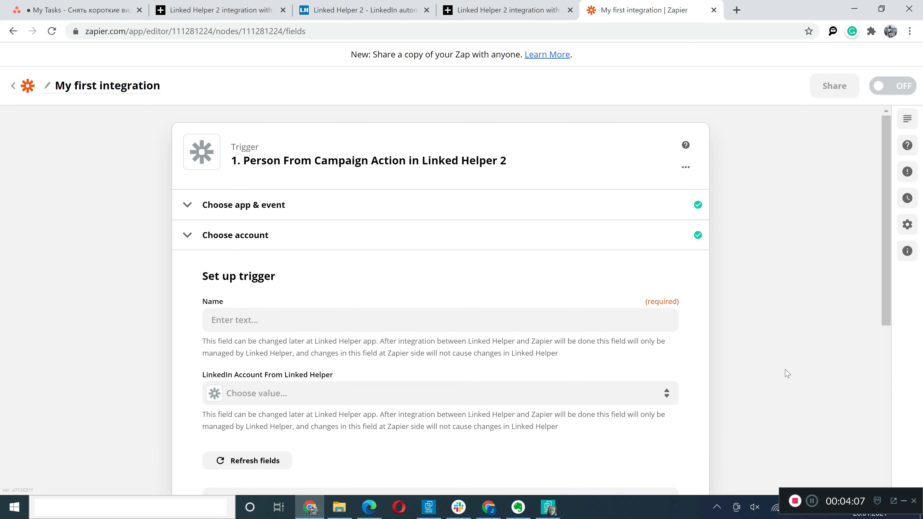
- Enter "My first integration" as the trigger's name
click(269, 316)
text(My first integration)
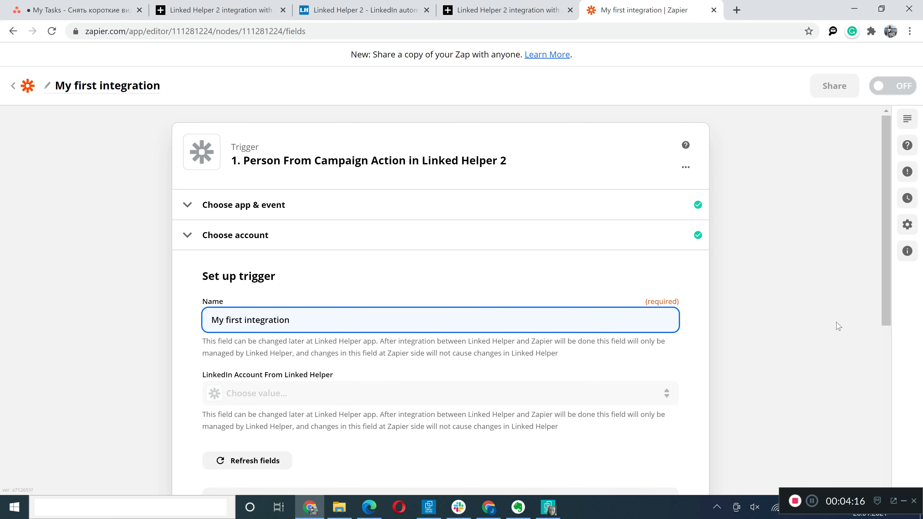
- Check the Zapier webhooks page in the Linked Helper 2 launcher and return to the trigger setup in Chrome
click(426, 513)
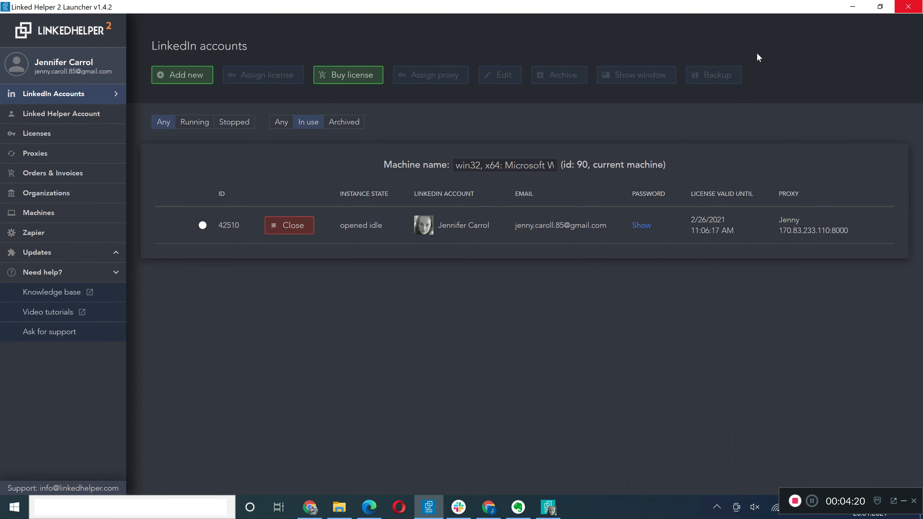
click(76, 233)
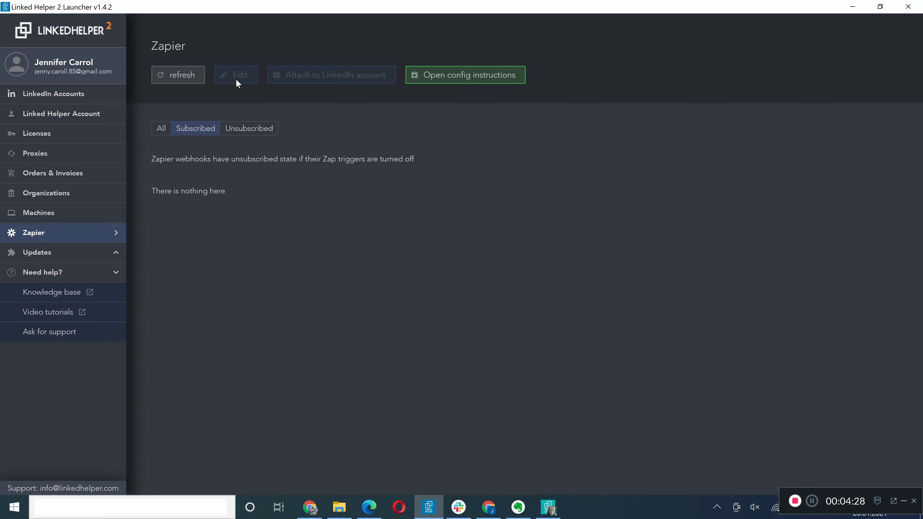
click(315, 507)
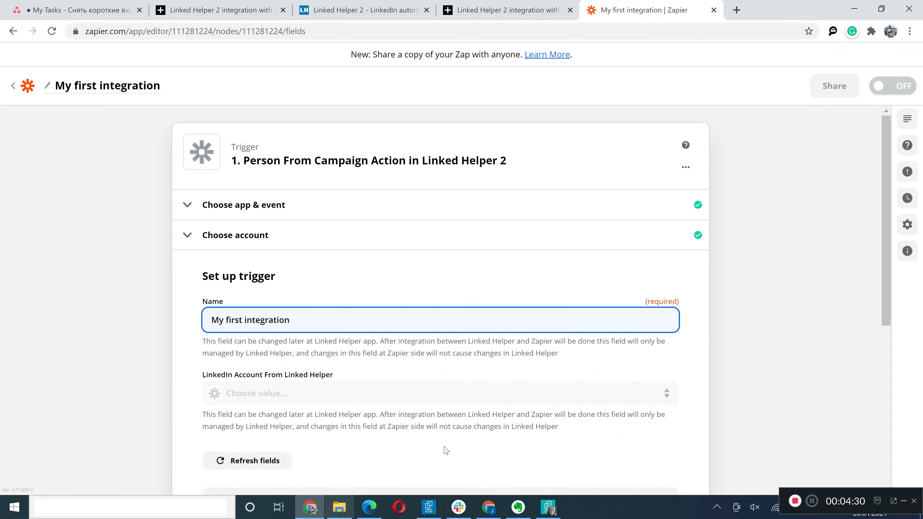
- Select the listed LinkedIn account for the trigger and continue to the trigger test
click(324, 393)
scroll(321, 389, down, 3)
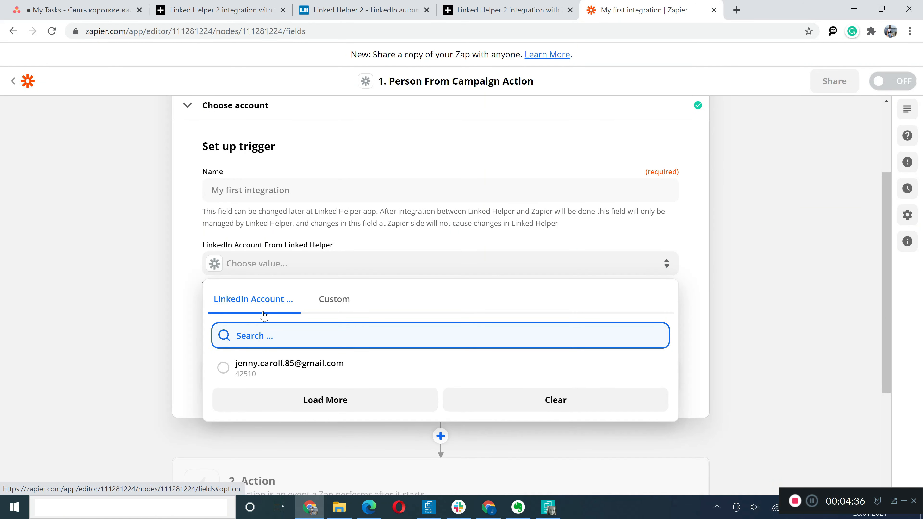
click(276, 367)
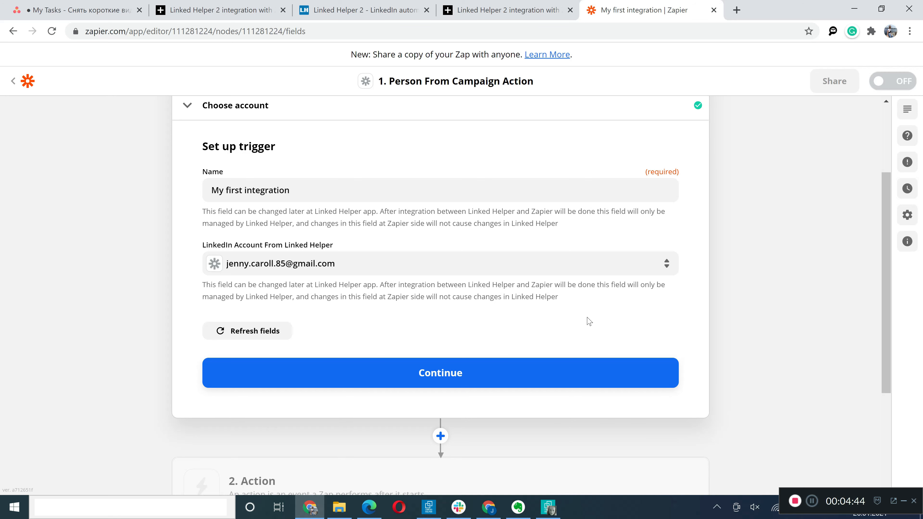
click(521, 378)
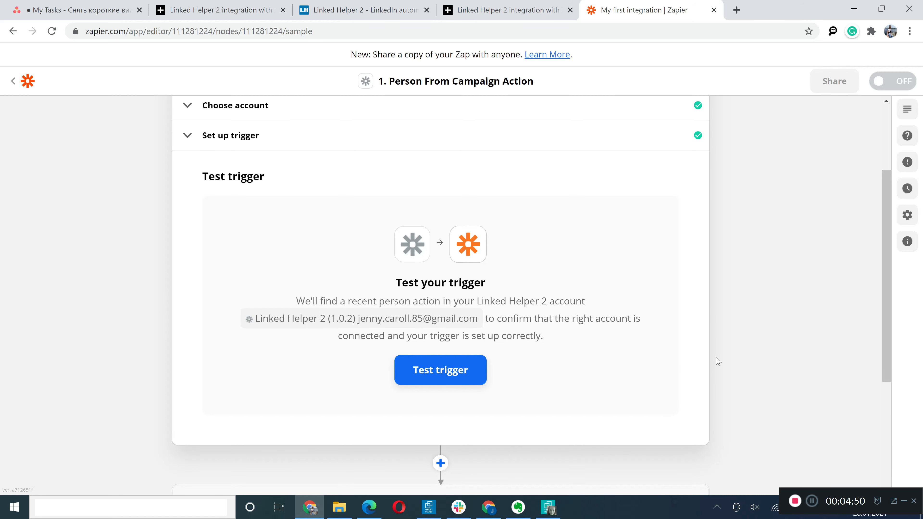
- Test the trigger and review the sample person fields of Person Action A
click(436, 371)
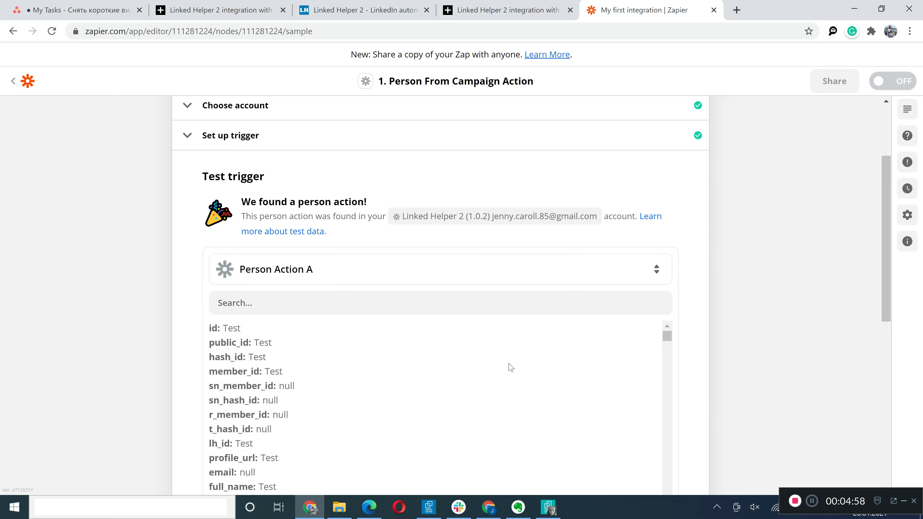
scroll(510, 367, down, 3)
scroll(511, 367, down, 6)
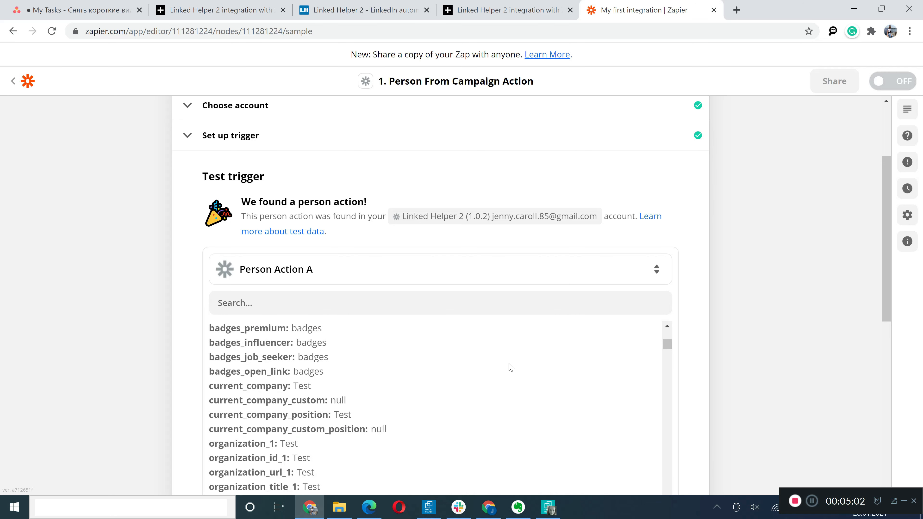
scroll(511, 367, up, 9)
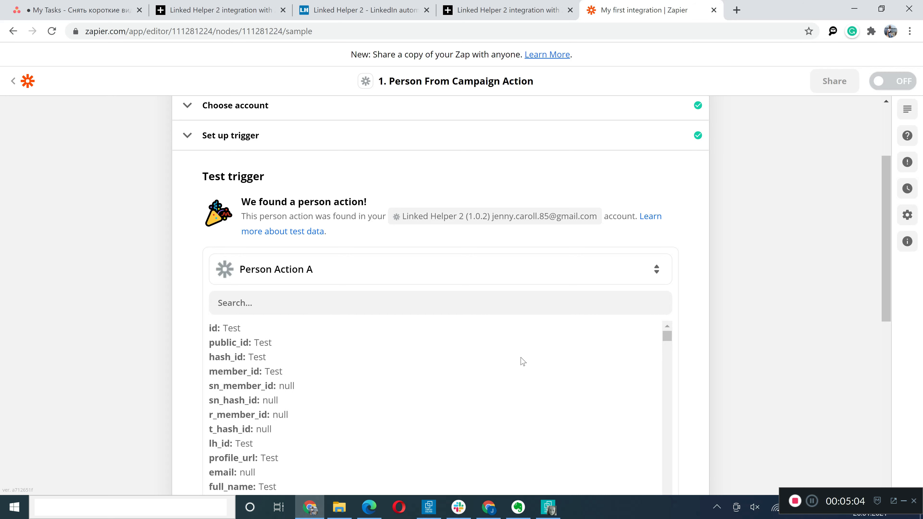
- Check steps 5 and 6 of the Linked Helper 2 Zapier webhooks article and return to the Zap editor
key(F9)
scroll(731, 338, down, 3)
click(472, 9)
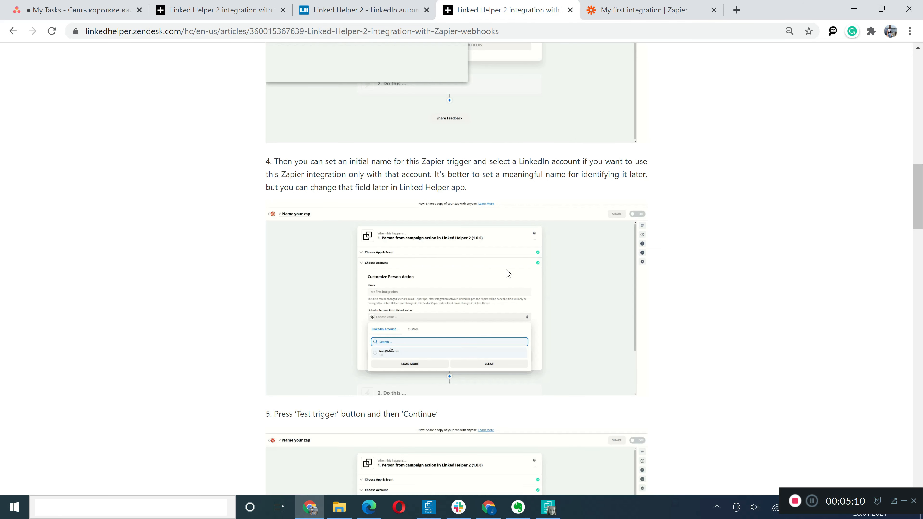
scroll(507, 274, down, 5)
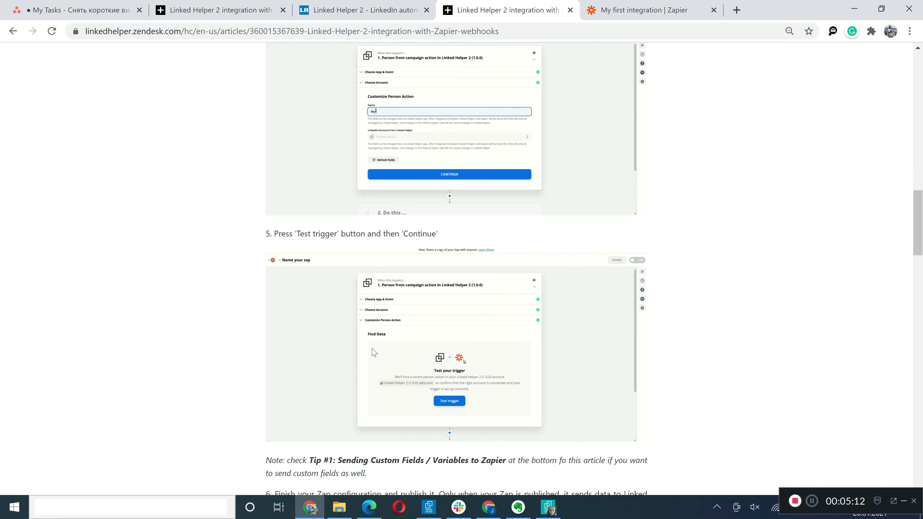
scroll(575, 394, down, 5)
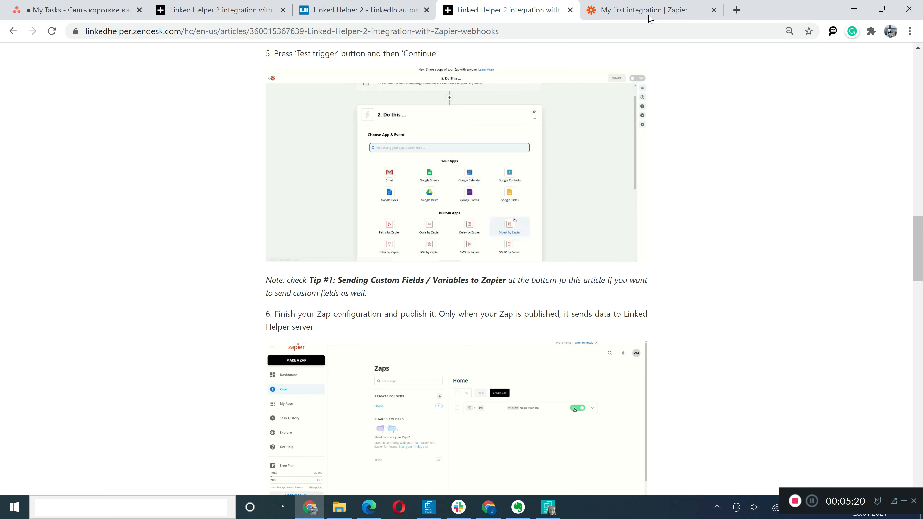
click(643, 10)
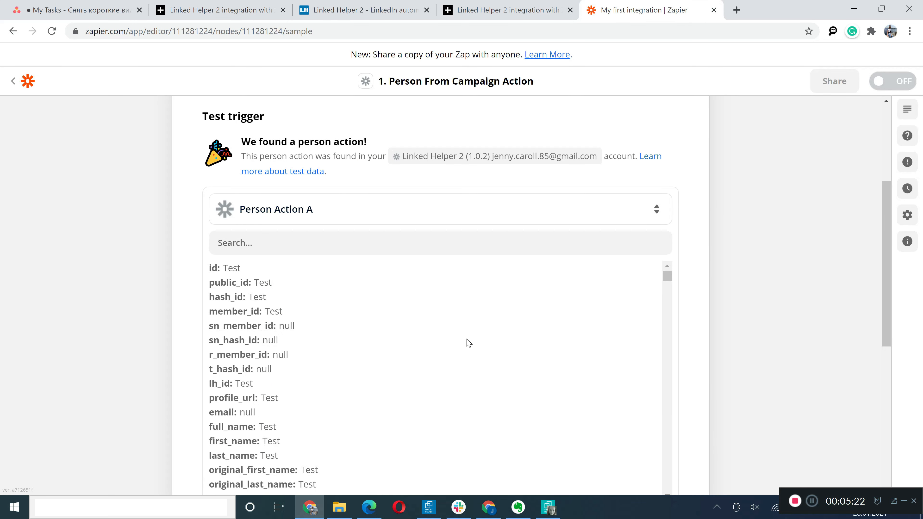
- Accept the trigger's test data and continue to the Zap's action step
scroll(469, 343, down, 4)
scroll(780, 313, down, 5)
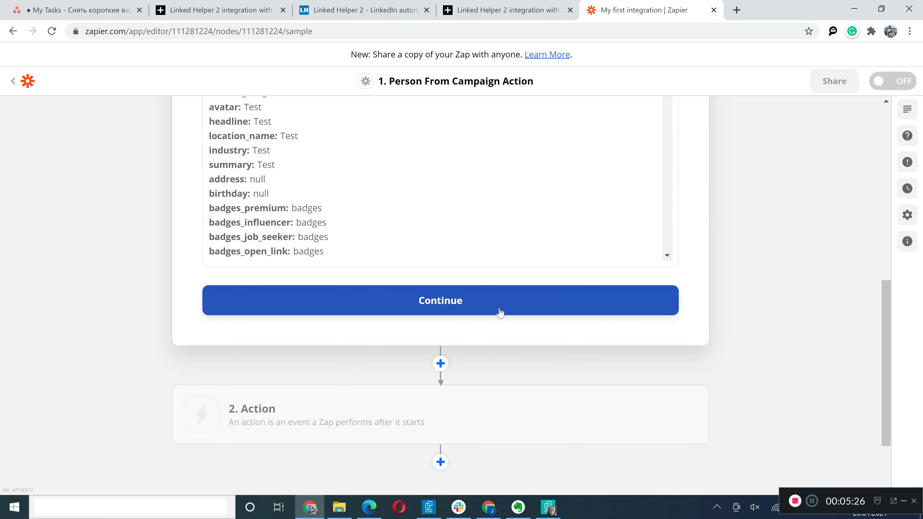
click(500, 312)
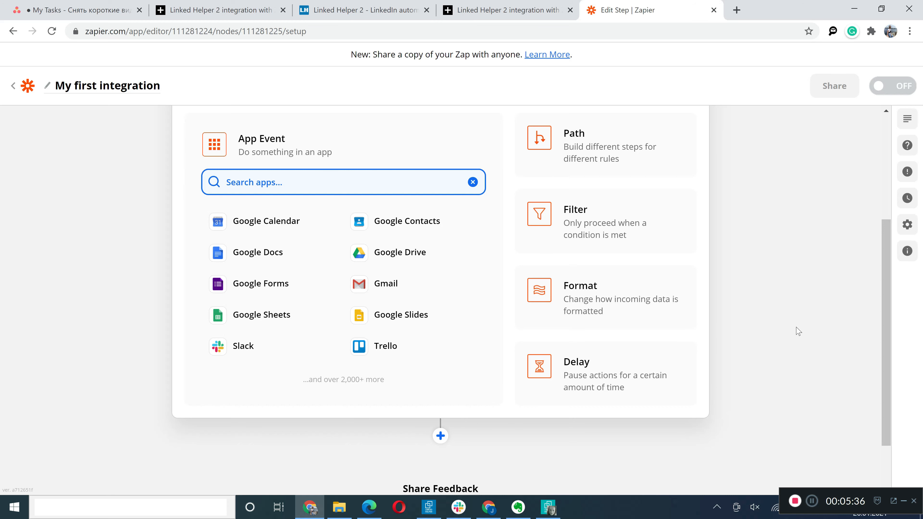
- Choose Google Sheets as the action app with the Create Spreadsheet Row event and continue to the account choice
scroll(798, 330, up, 5)
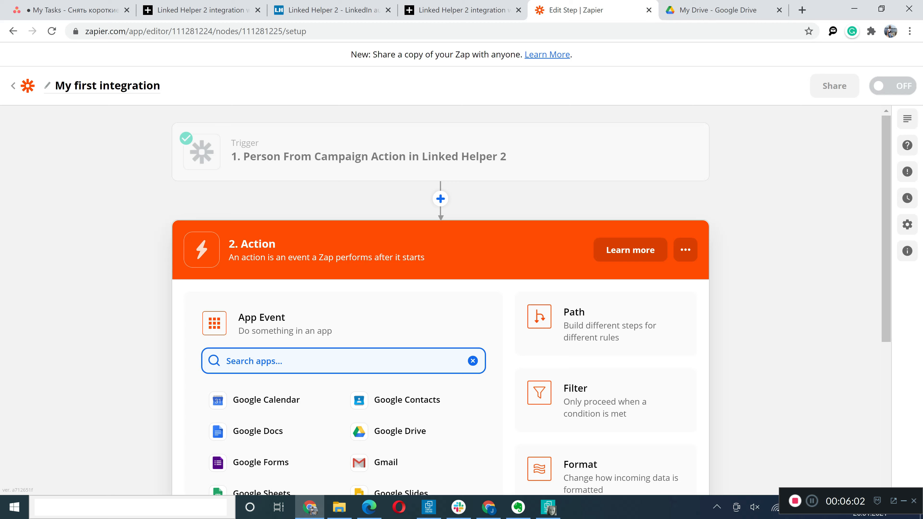
scroll(441, 305, down, 2)
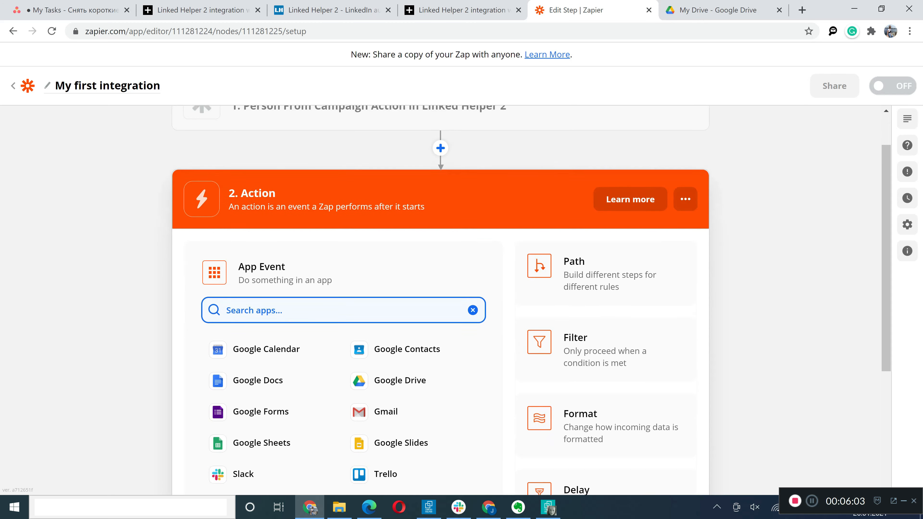
click(263, 441)
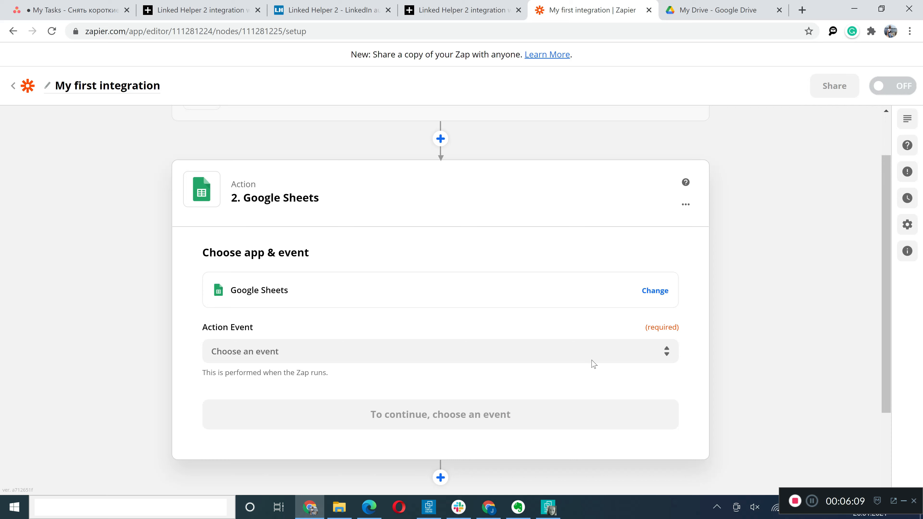
click(276, 352)
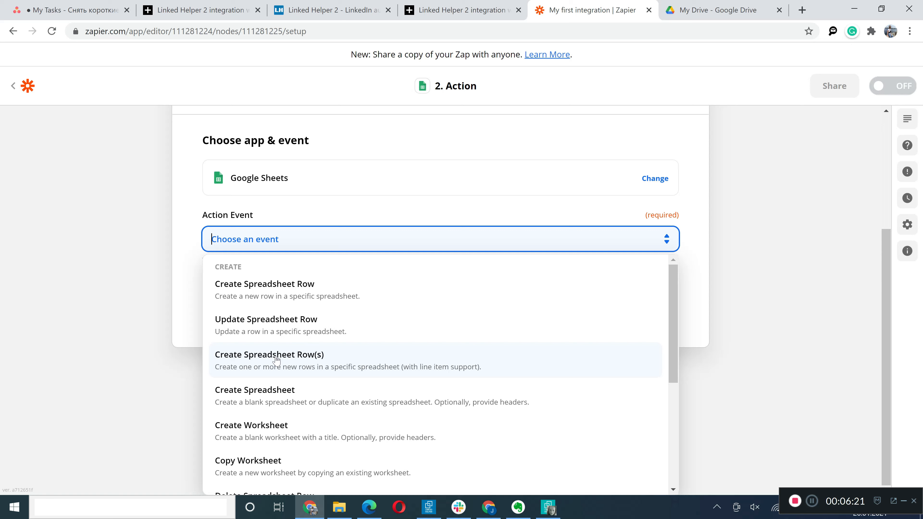
click(346, 297)
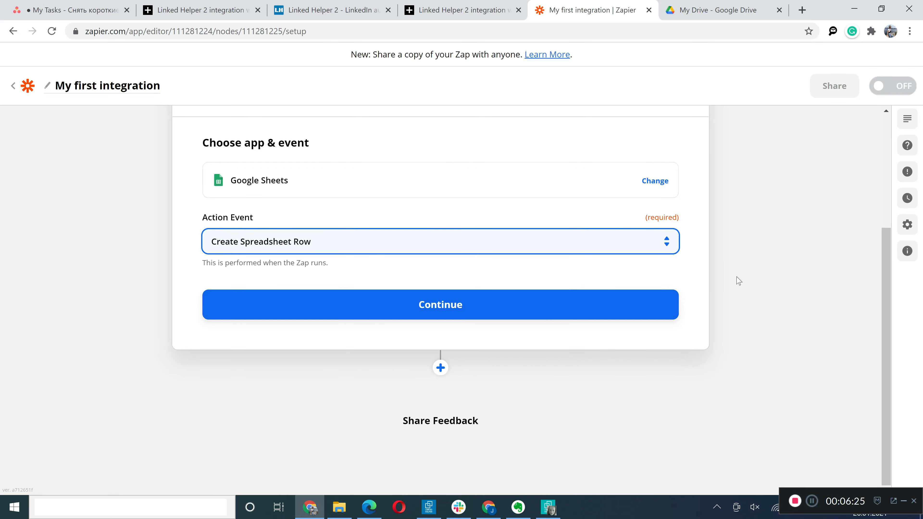
click(469, 307)
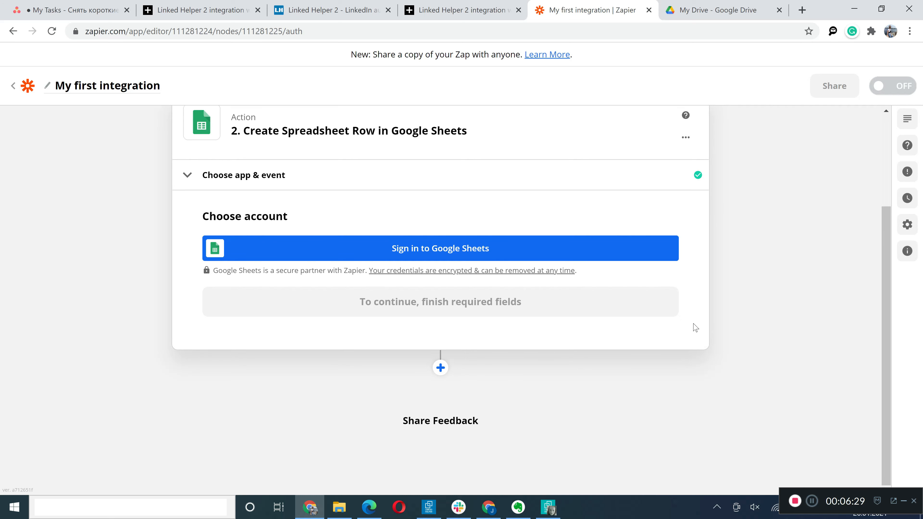
- Sign in to Google Sheets from the action with the Google account and allow Zapier access
click(529, 260)
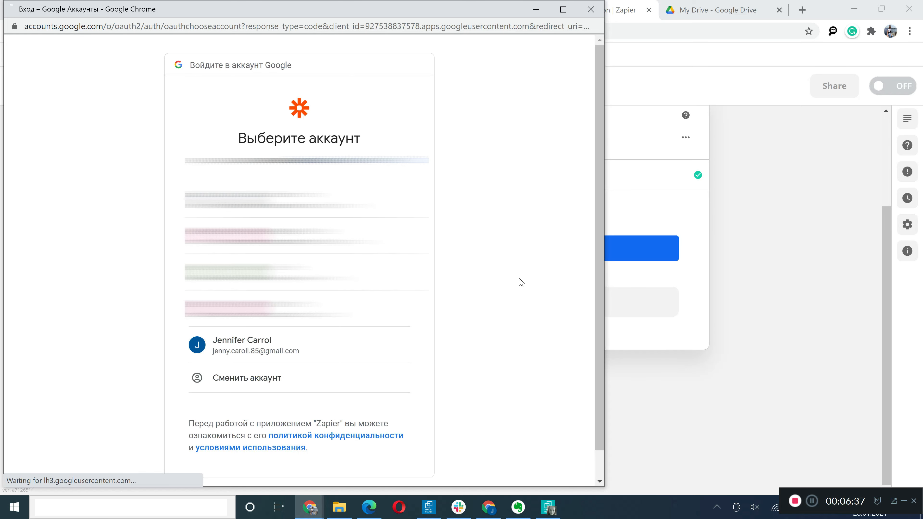
click(299, 342)
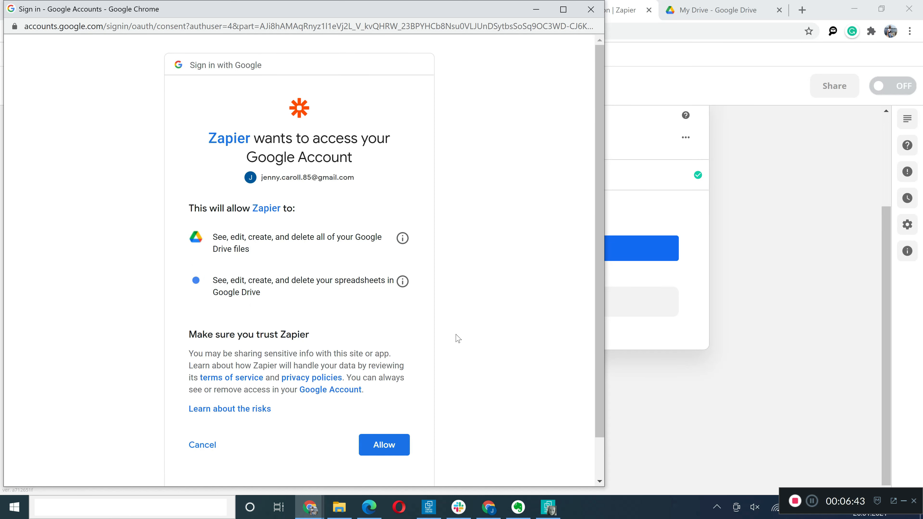
click(386, 445)
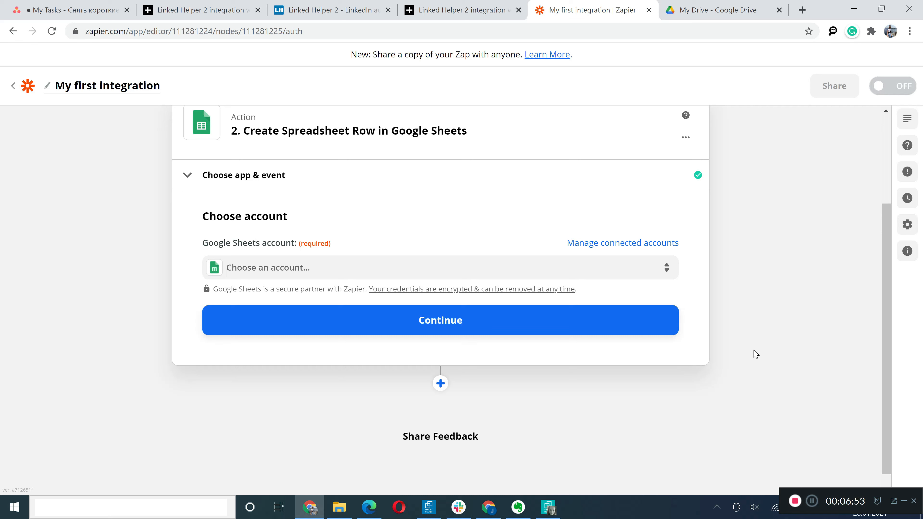
- Select the connected Google Sheets account for the action and continue to the action setup
click(301, 277)
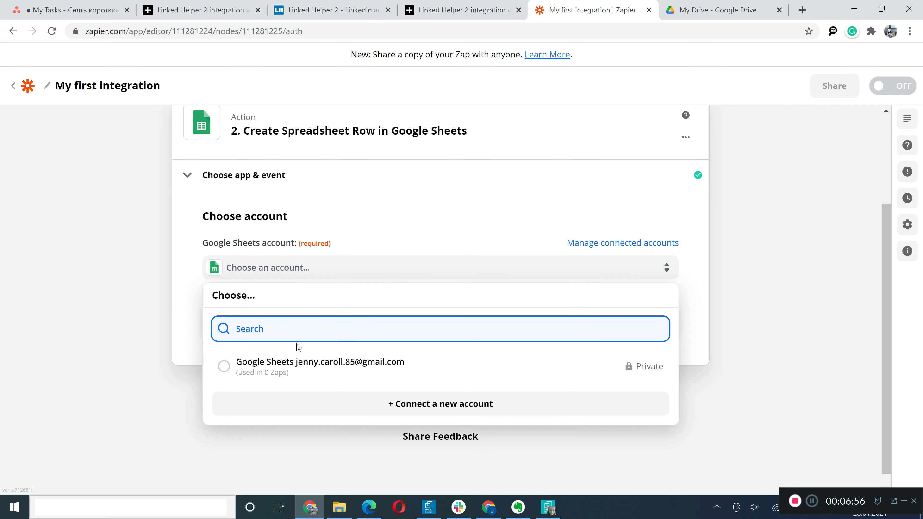
click(298, 365)
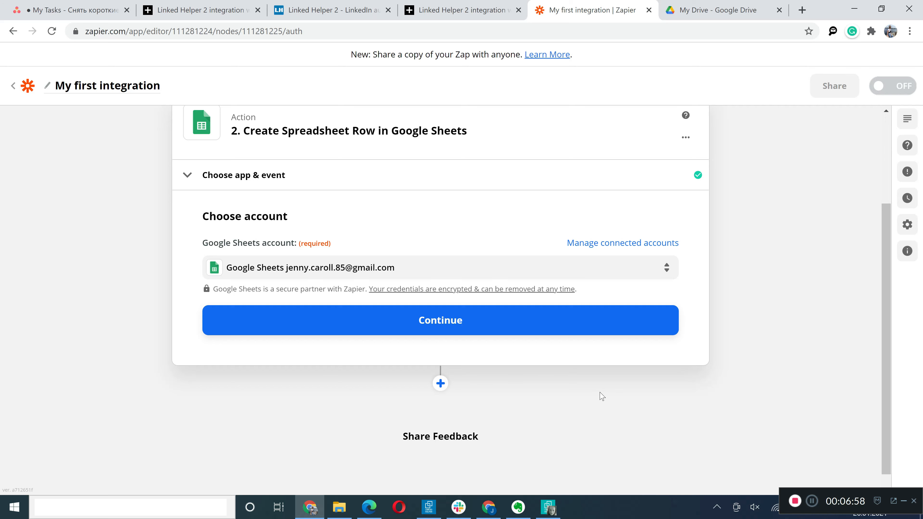
click(494, 329)
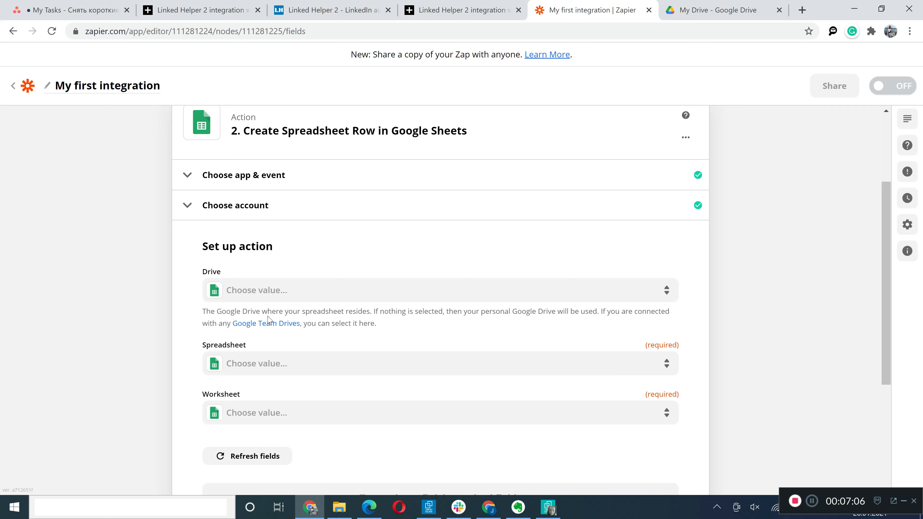
- Set the action's drive to My Google Drive, spreadsheet to "Startup Lab: February outreach" and worksheet to Sheet1
click(232, 296)
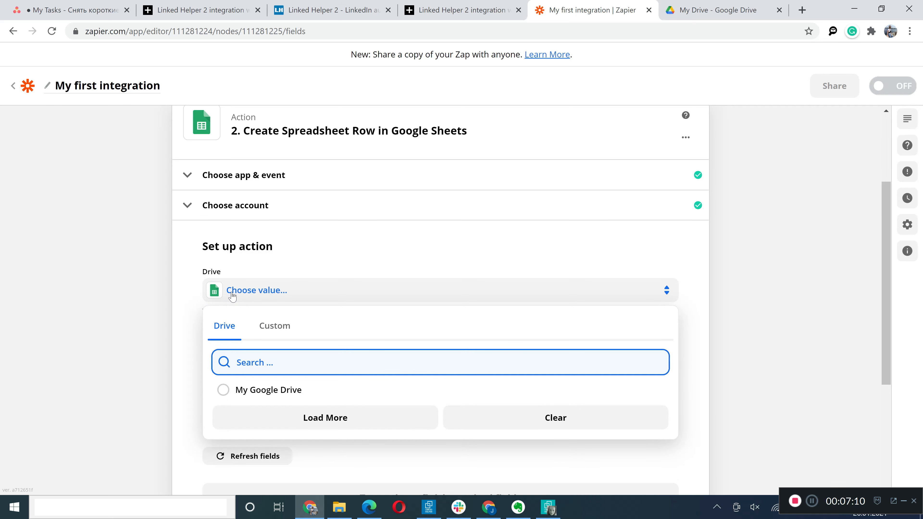
click(377, 399)
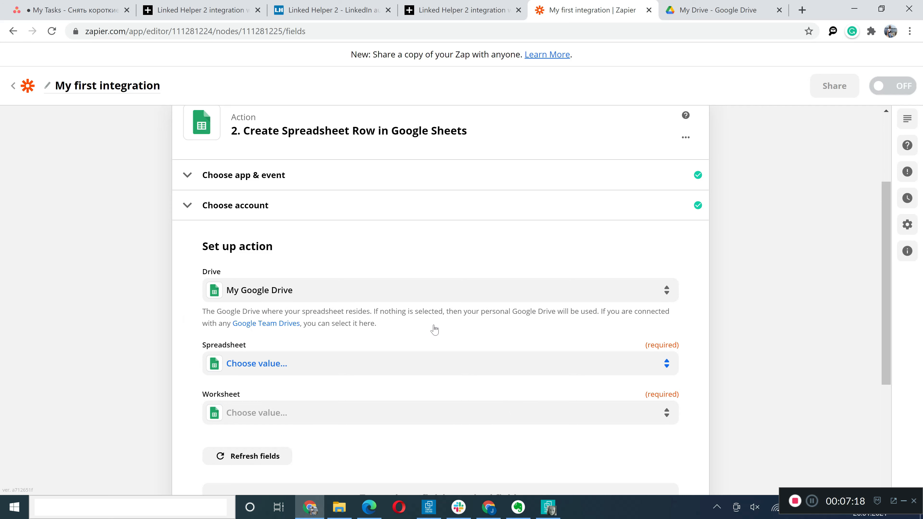
click(685, 13)
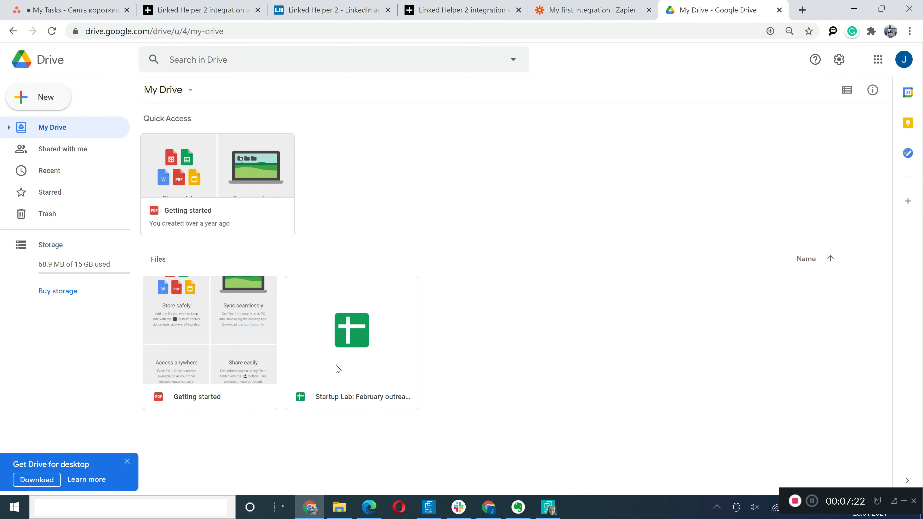
click(575, 8)
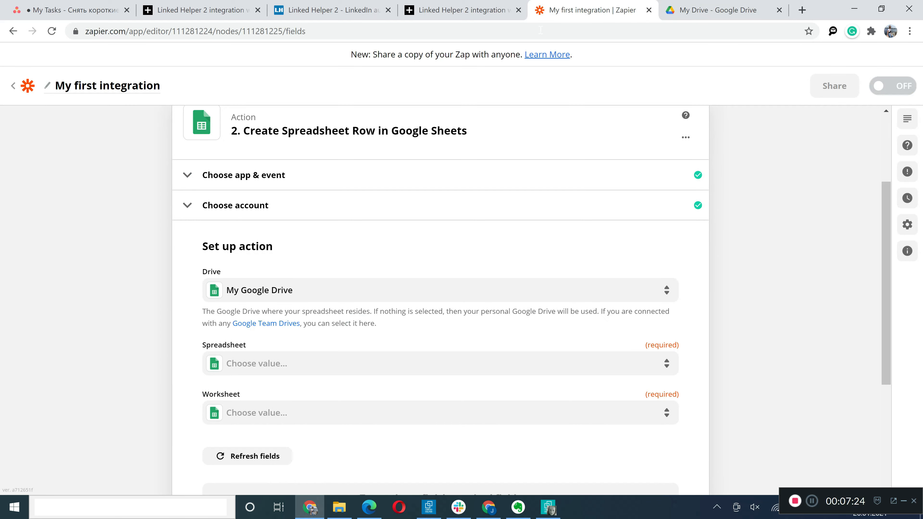
click(281, 364)
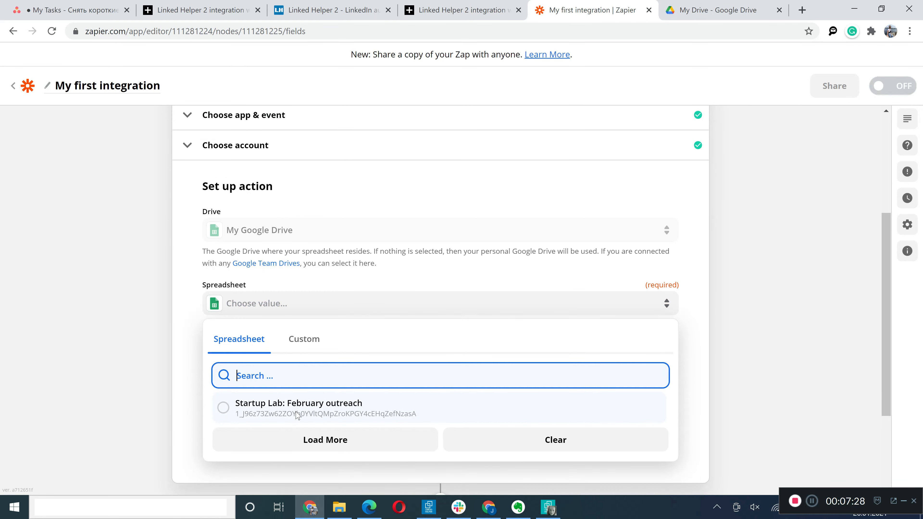
click(297, 414)
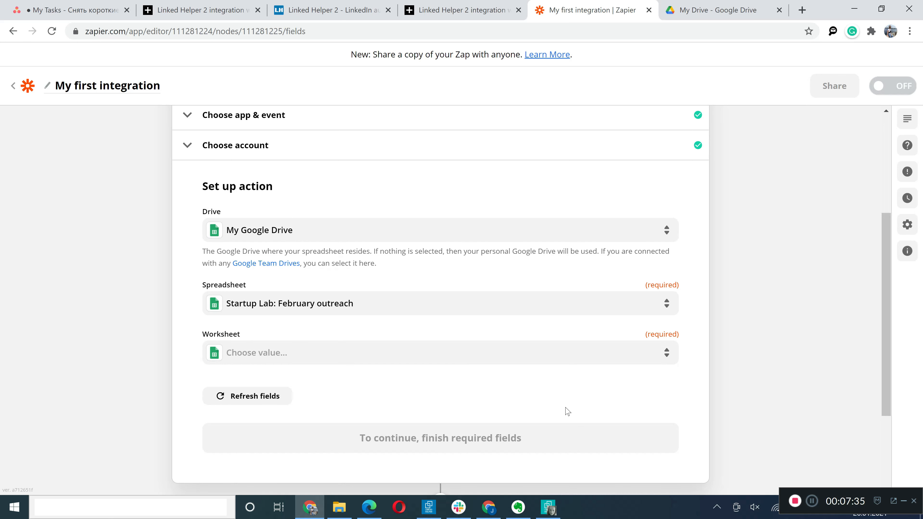
click(264, 357)
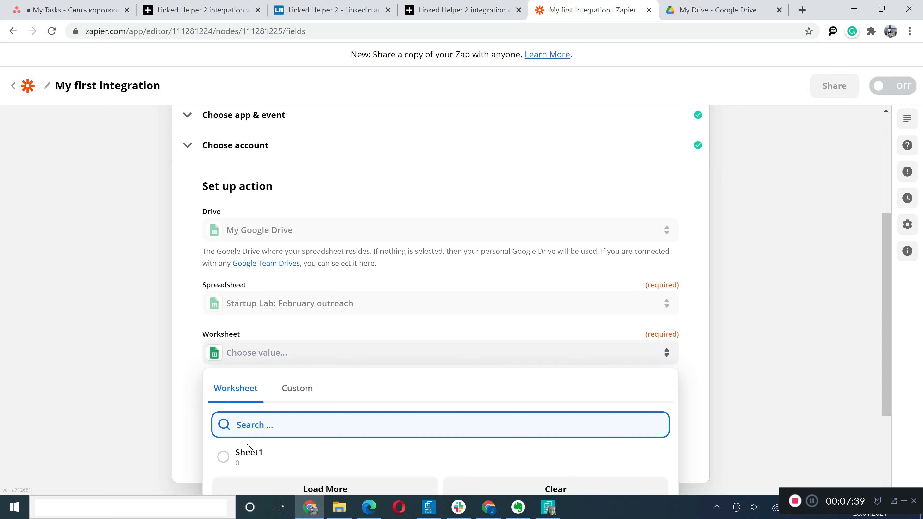
click(329, 451)
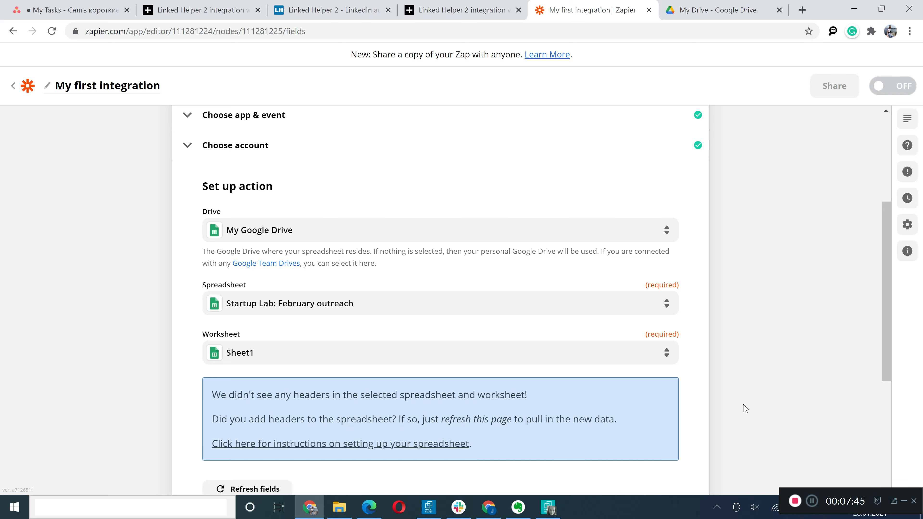
- Open the "Startup Lab: February outreach" spreadsheet from Google Drive
click(680, 11)
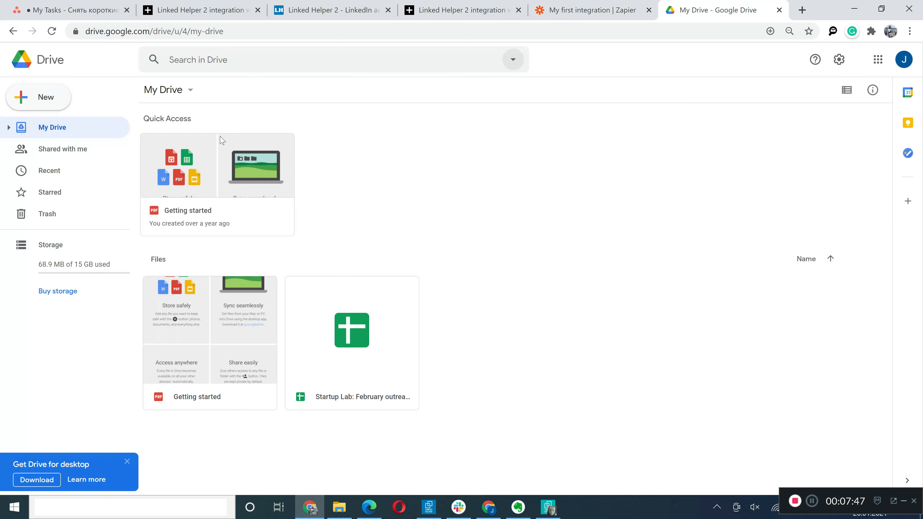
click(380, 346)
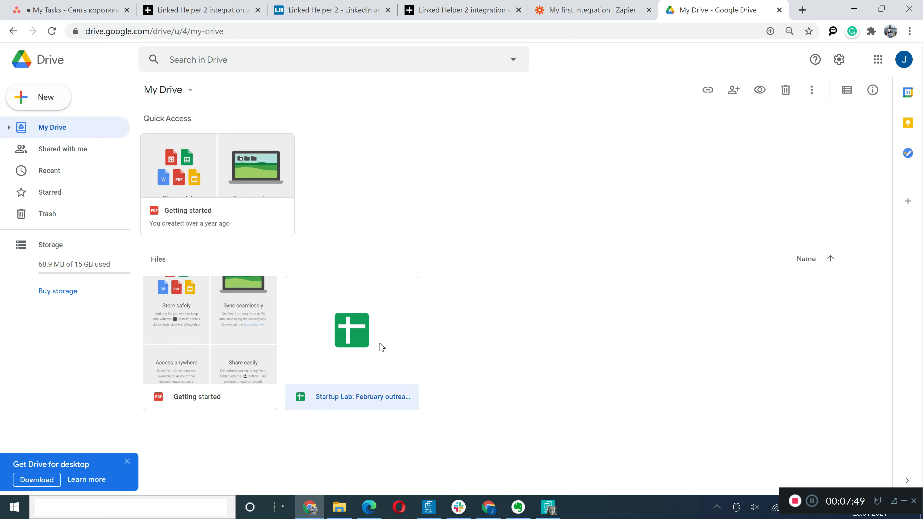
double_click(372, 341)
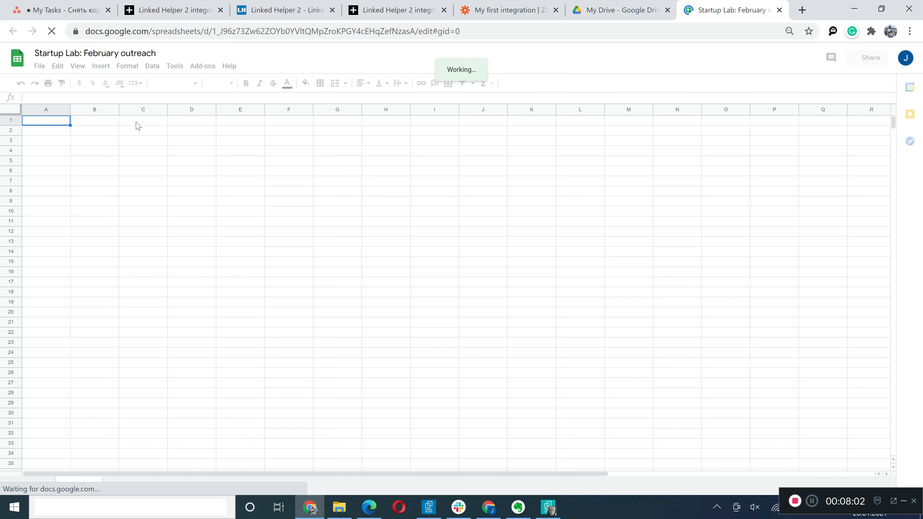
click(156, 126)
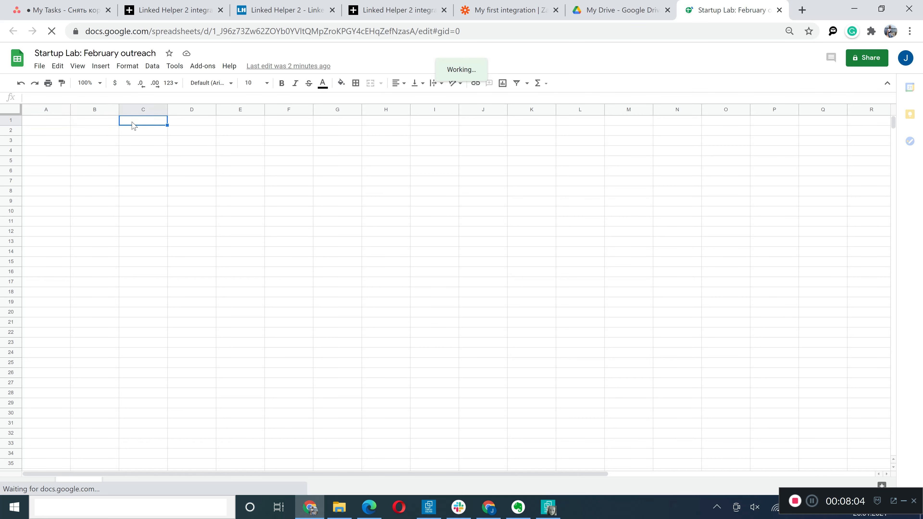
click(102, 125)
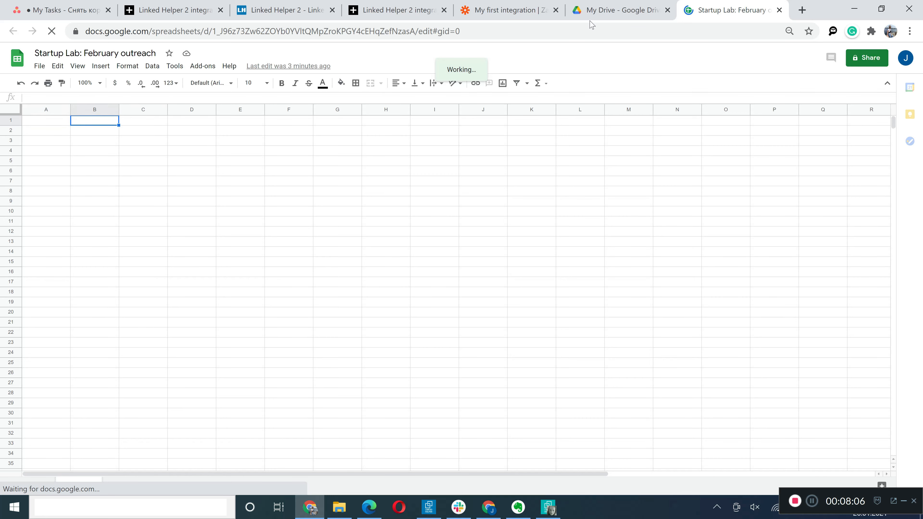
- Return to the Zap's action setup, open Zapier's spreadsheet setup instructions and read the guidance on column headers and blank rows
click(497, 15)
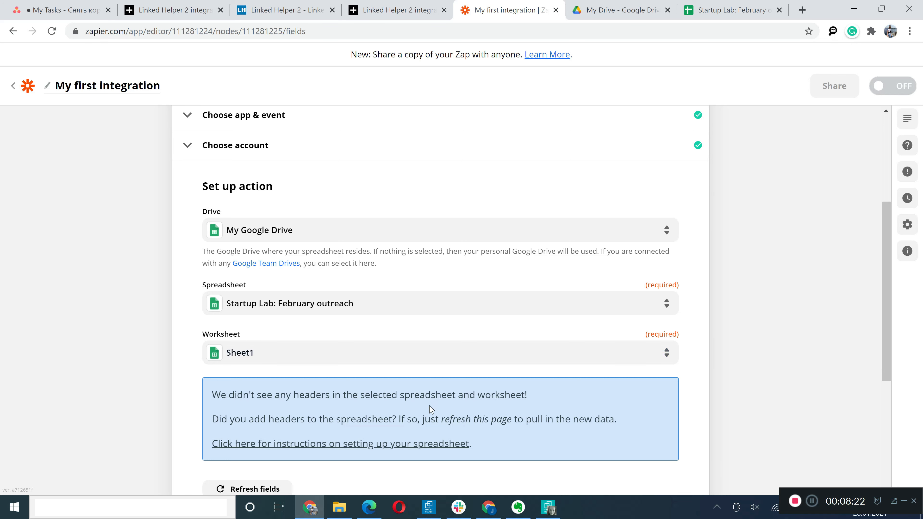
click(420, 444)
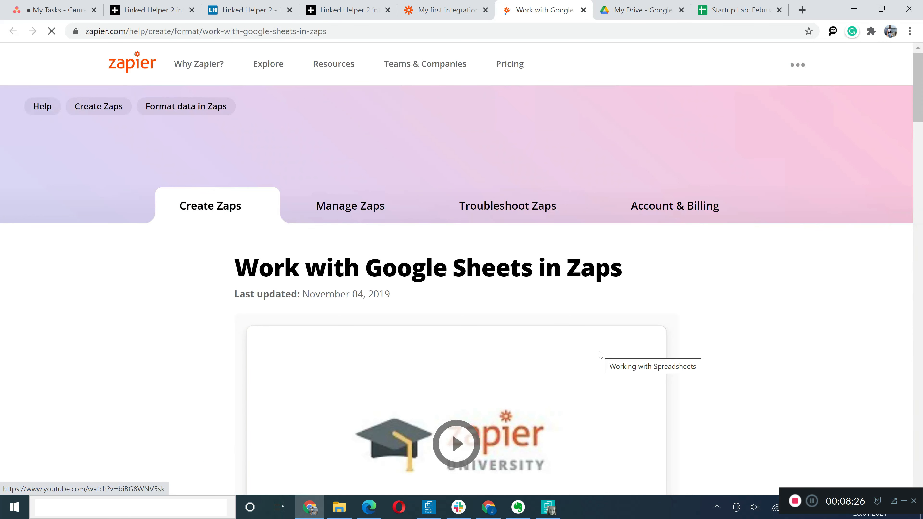
scroll(601, 354, down, 5)
scroll(600, 355, down, 13)
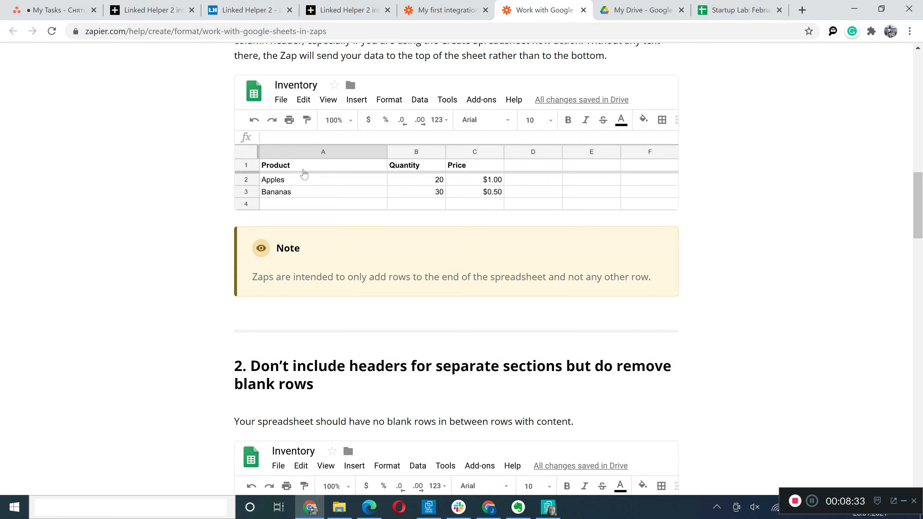
scroll(650, 372, down, 4)
scroll(651, 371, down, 3)
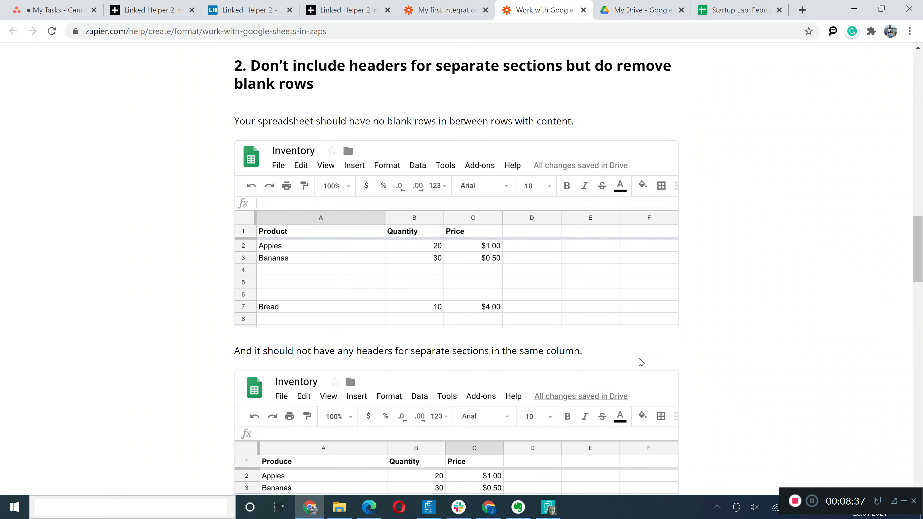
scroll(767, 319, down, 3)
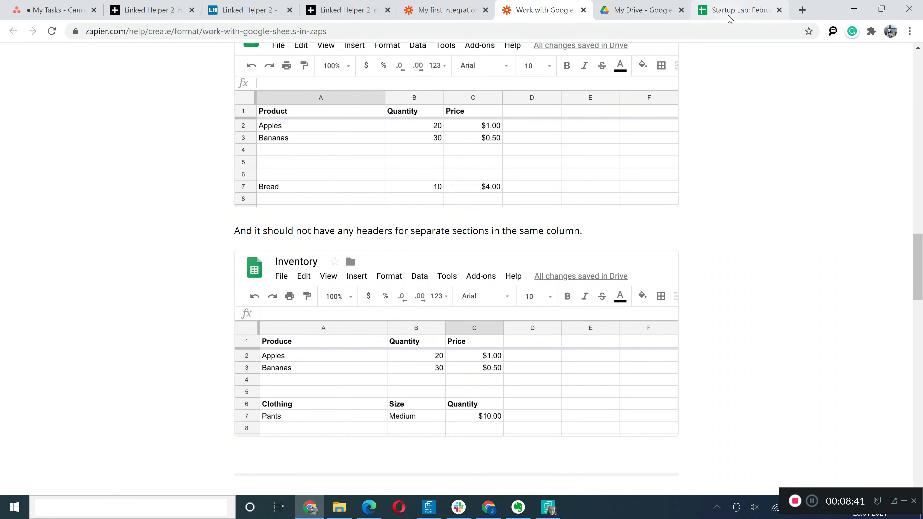
- In the "Startup Lab: February outreach" spreadsheet, enter the headers firstname, lastname and profile url in cells A1 to C1
key(ctrl+9)
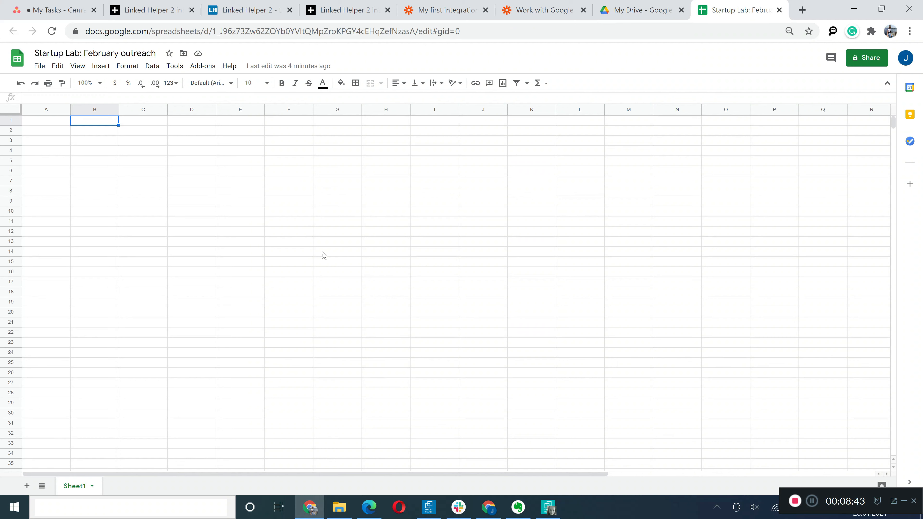
click(61, 120)
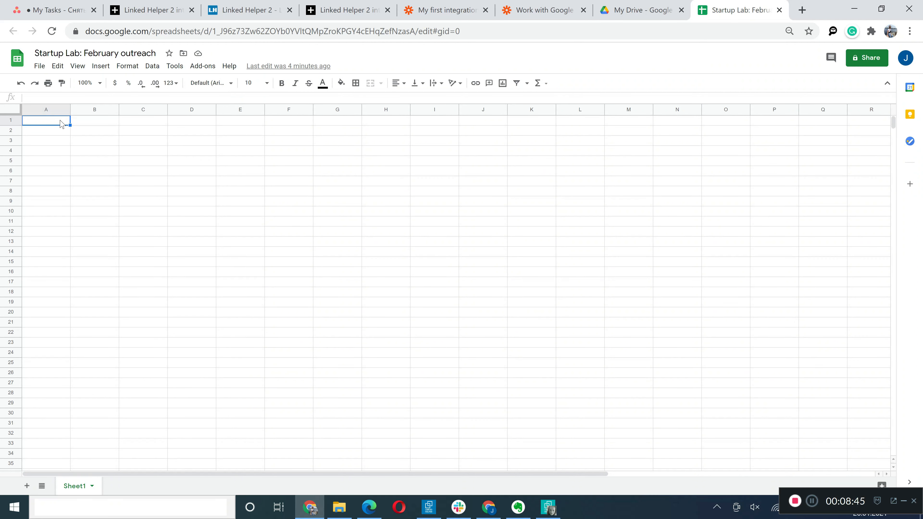
text(firstname)
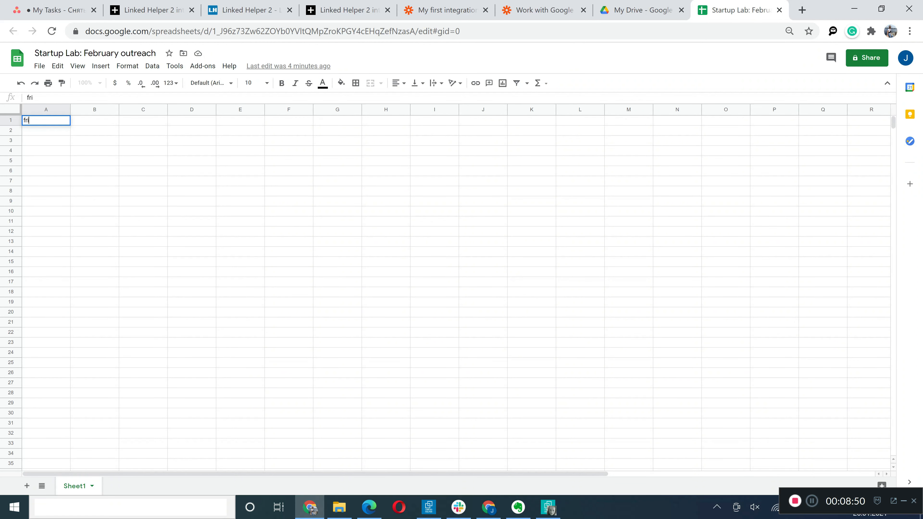
key(Tab)
text(lastname)
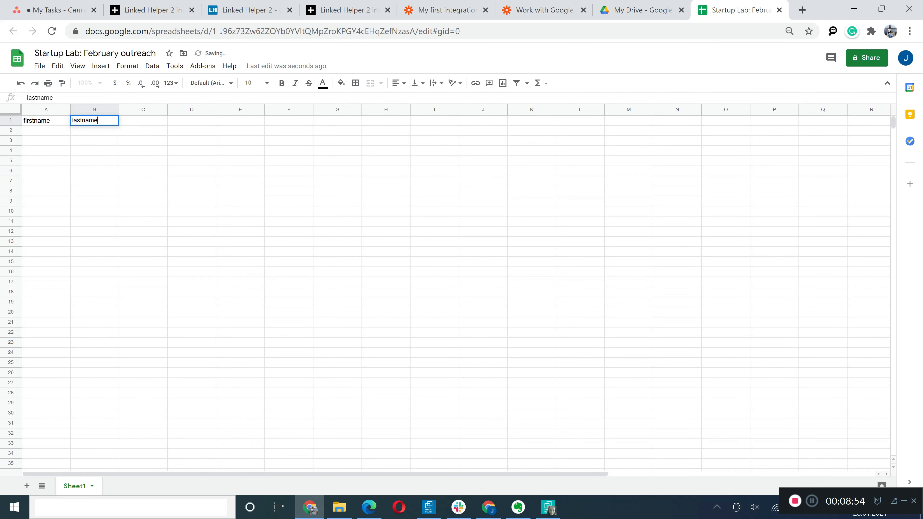
key(Tab)
text(profile url)
key(Tab)
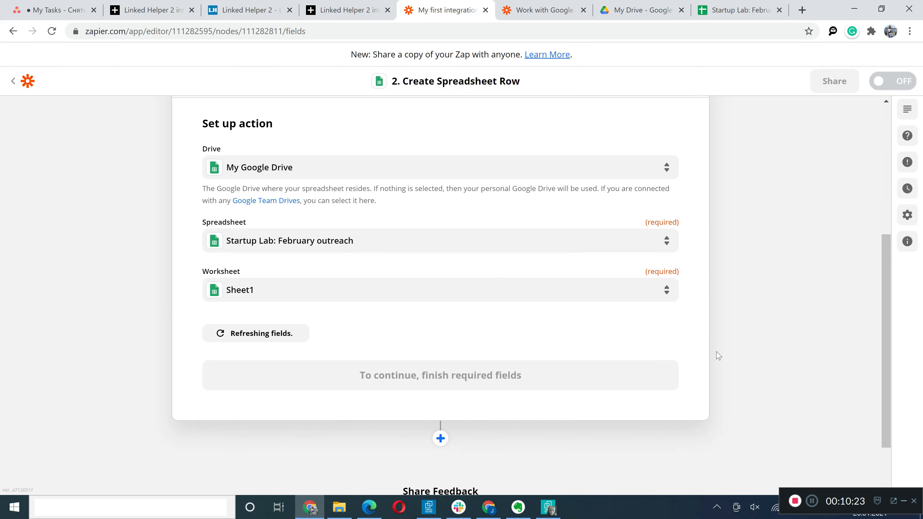
- In the Zap's Create Spreadsheet Row action, map Firstname to First Name and Lastname to Last Name from the Linked Helper 2 trigger
scroll(718, 354, down, 2)
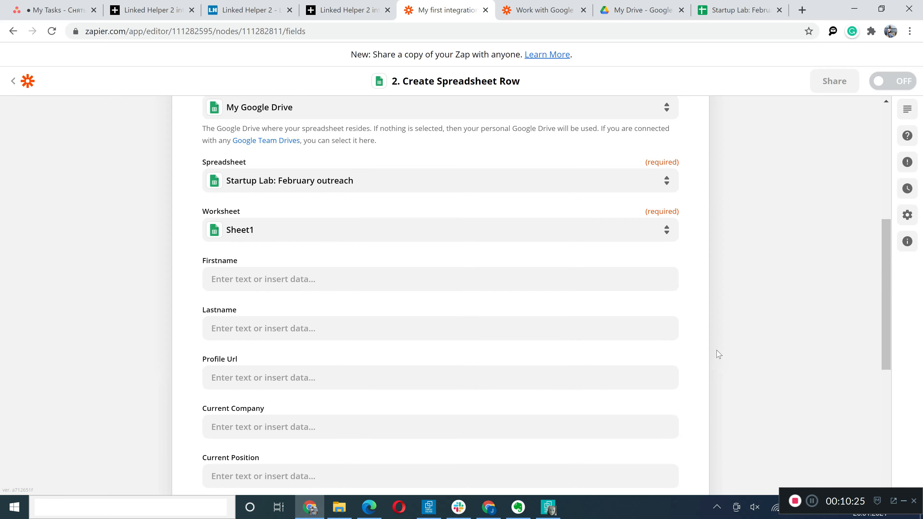
click(267, 283)
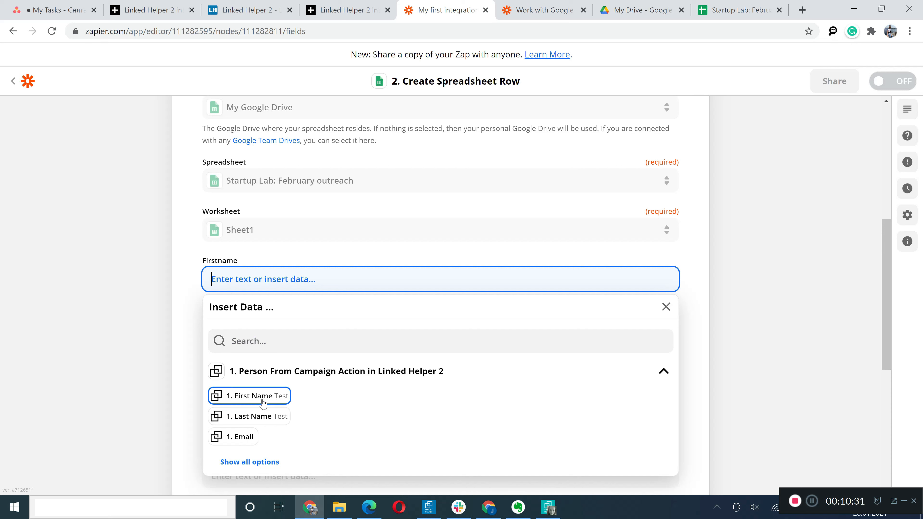
click(263, 397)
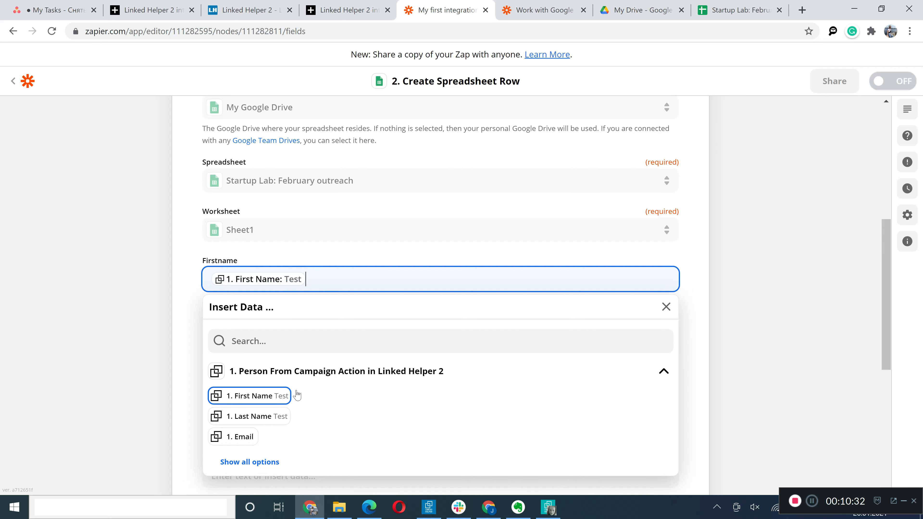
click(743, 289)
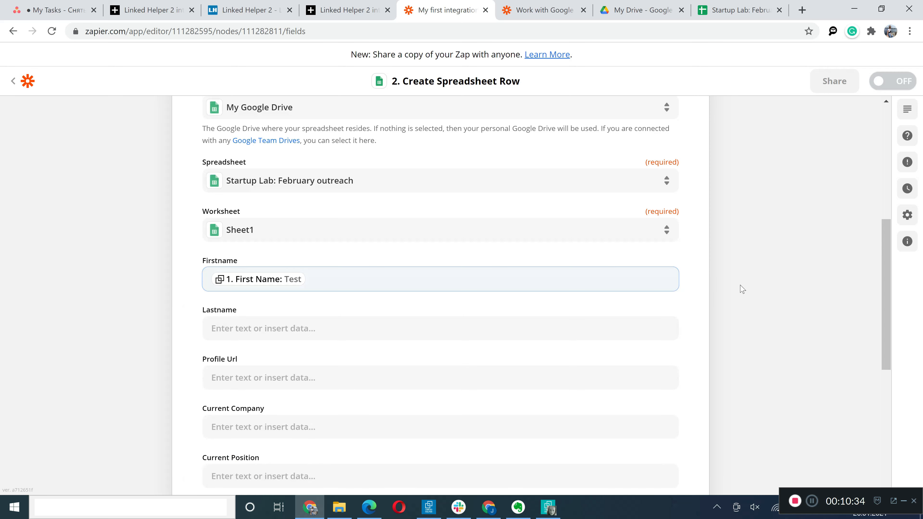
click(305, 327)
click(277, 465)
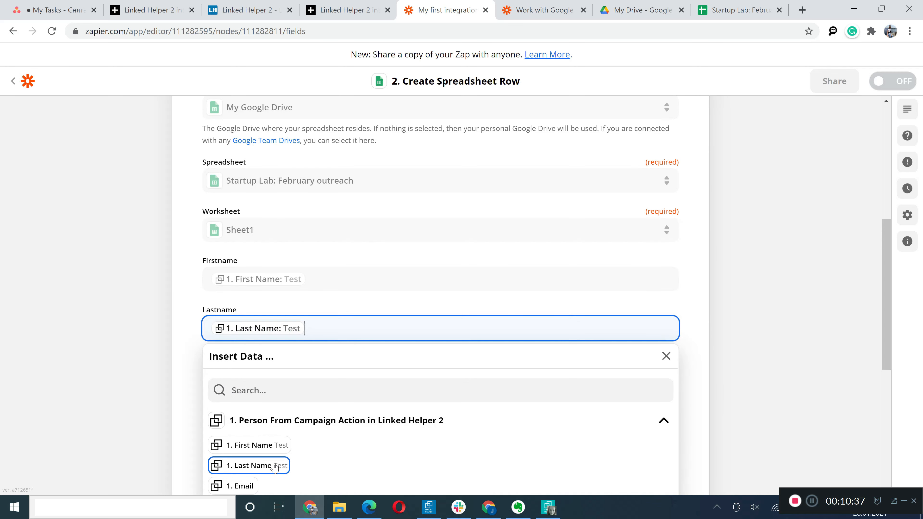
click(724, 315)
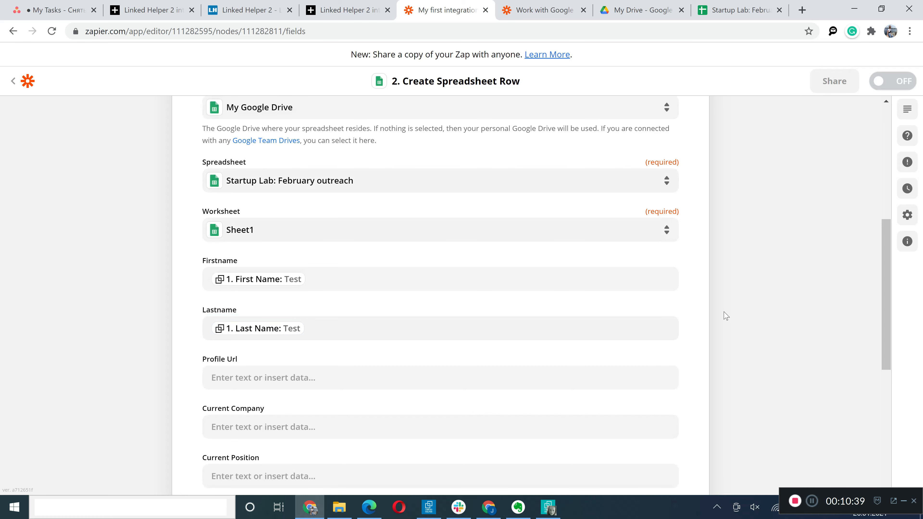
- Map the Profile Url column to the Profile URL value from the Linked Helper 2 trigger
scroll(724, 316, down, 3)
click(296, 264)
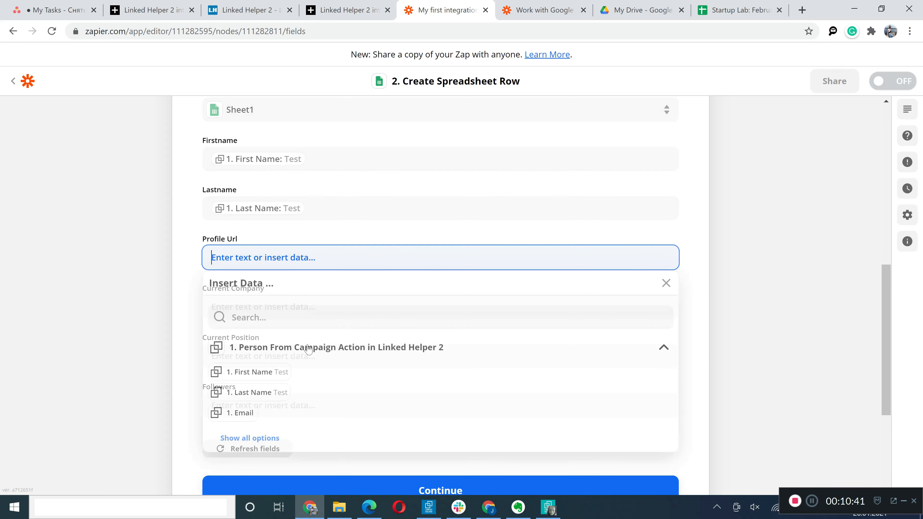
click(267, 441)
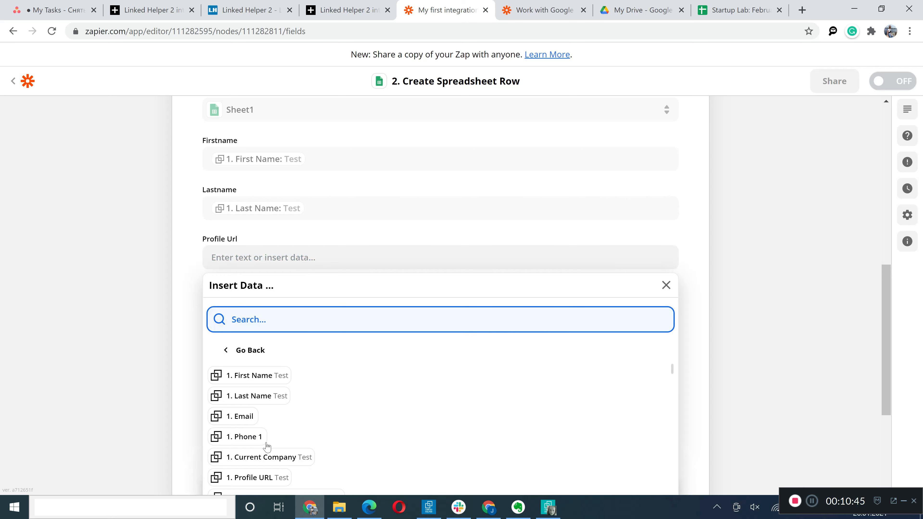
scroll(269, 442, down, 3)
scroll(270, 440, up, 2)
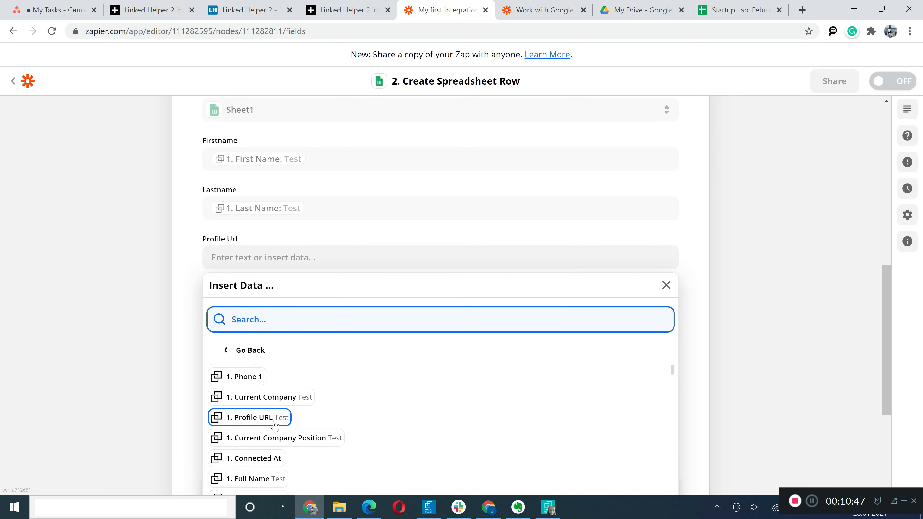
key(Return)
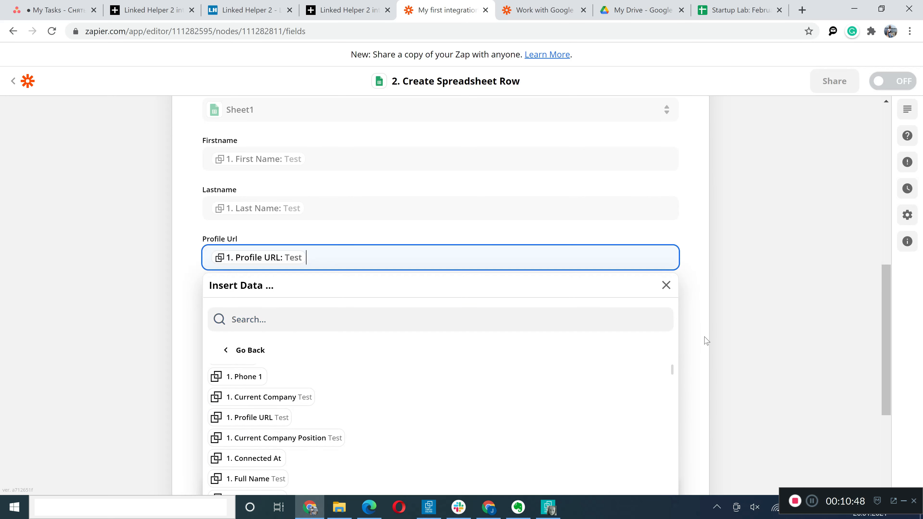
click(751, 324)
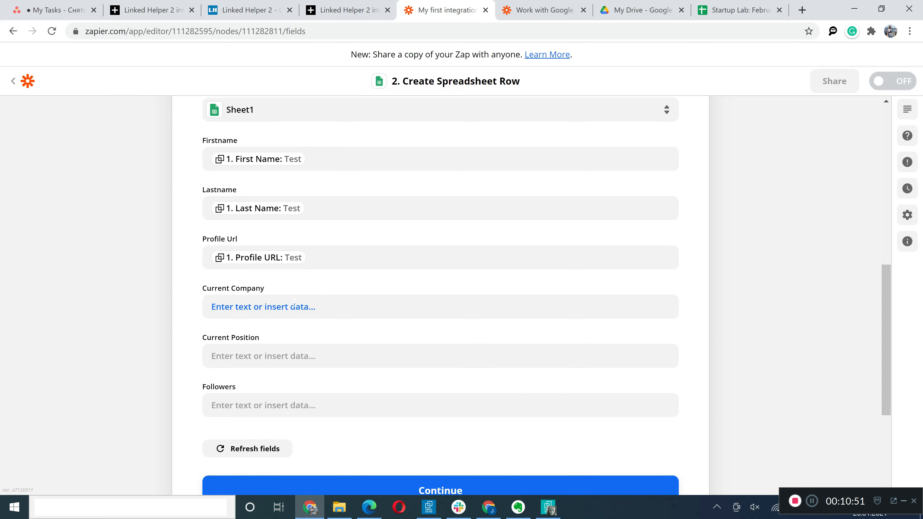
- Map the Current Company column to the trigger's Current Company value
click(306, 312)
scroll(282, 426, down, 3)
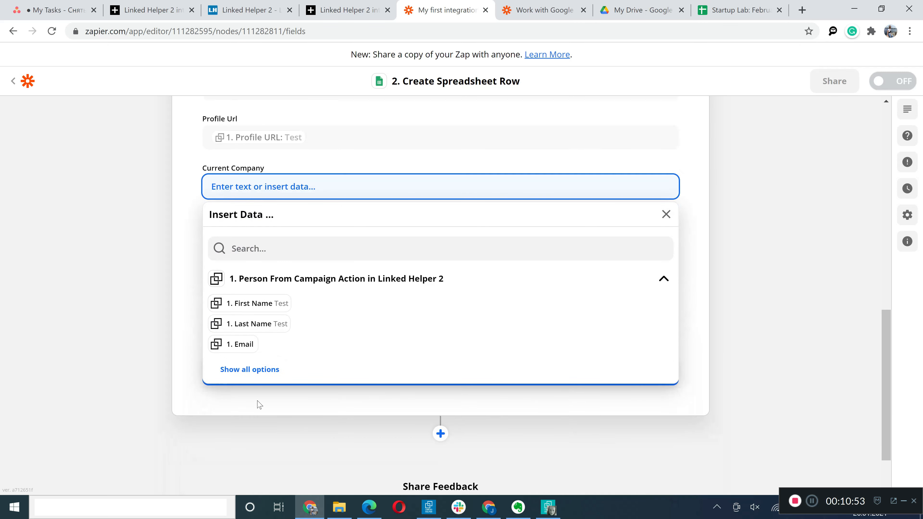
click(249, 369)
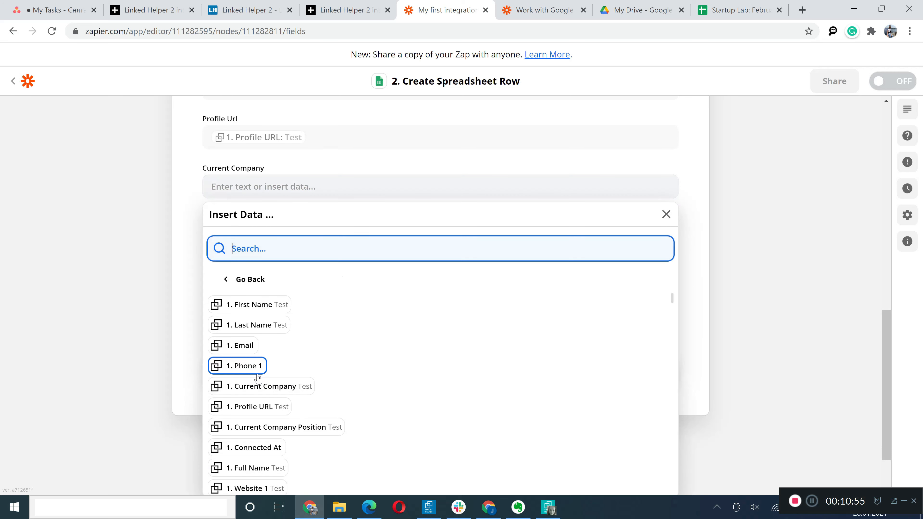
scroll(259, 378, down, 2)
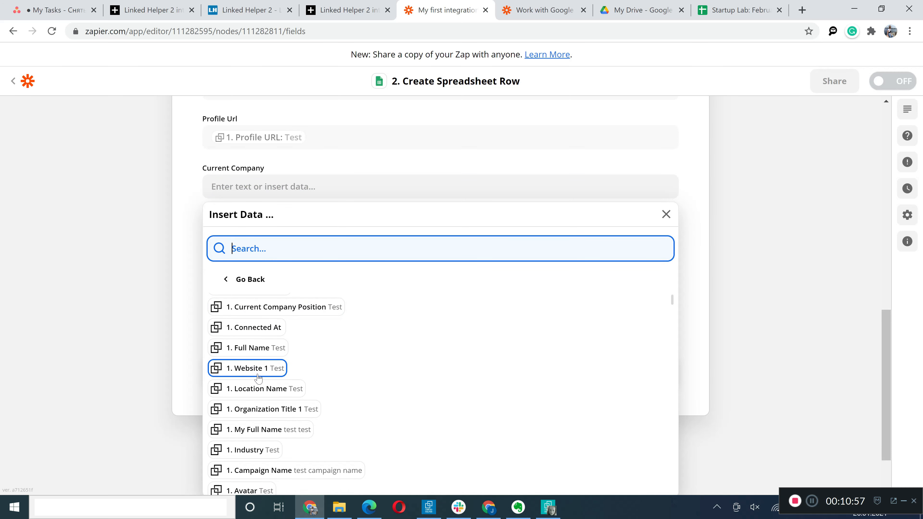
scroll(259, 378, up, 1)
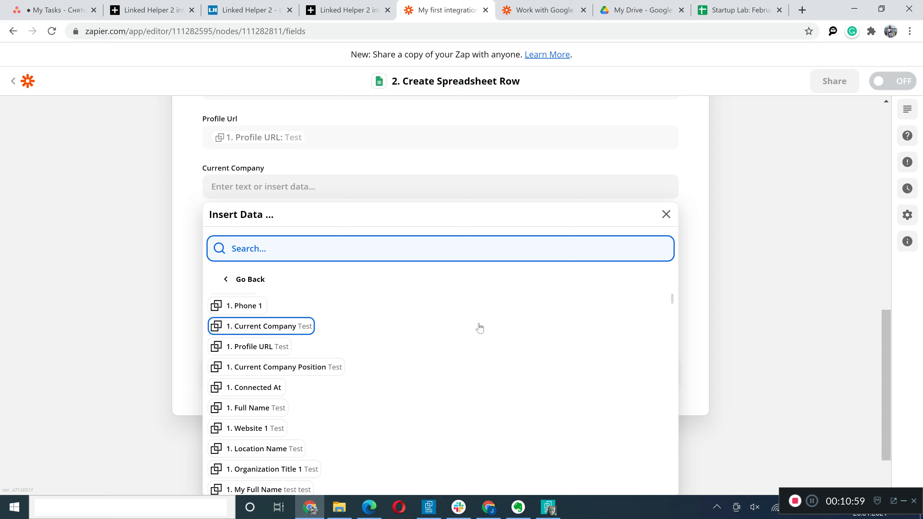
key(Return)
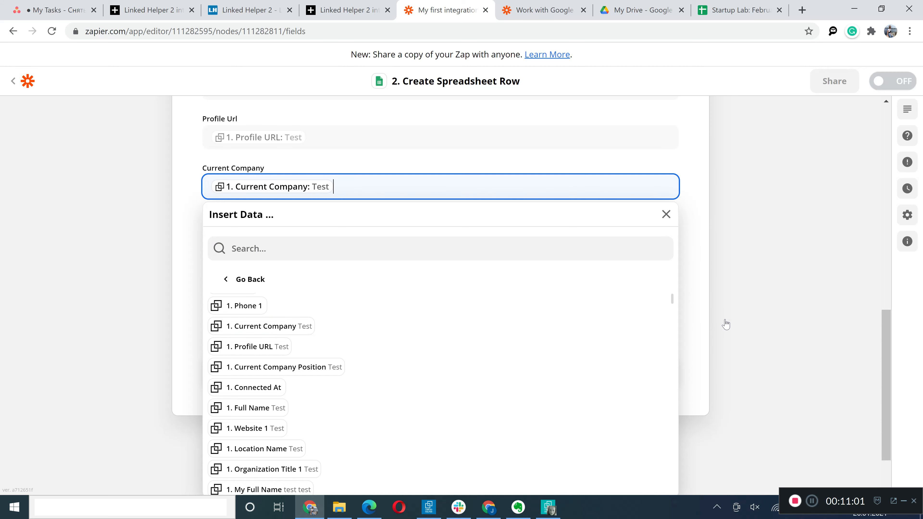
click(725, 324)
- Map the Current Position column to the trigger's Current Company Position value
click(210, 236)
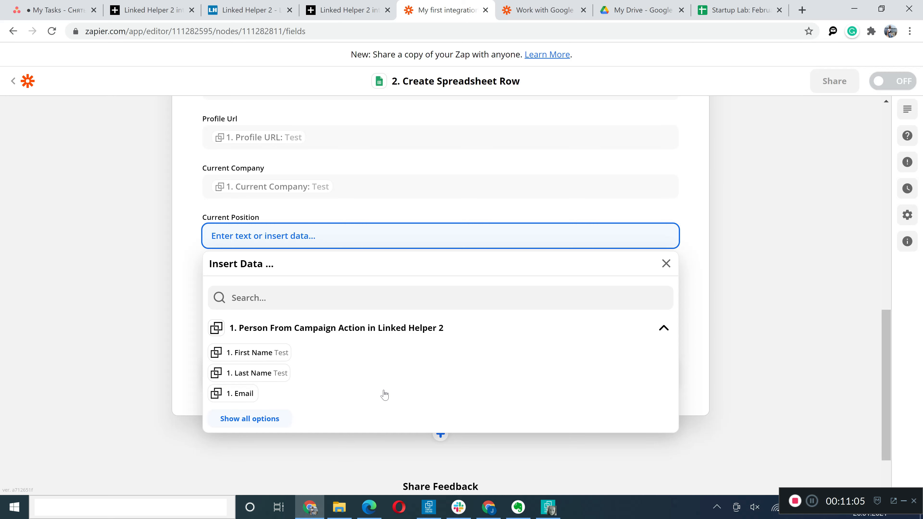
scroll(385, 394, down, 2)
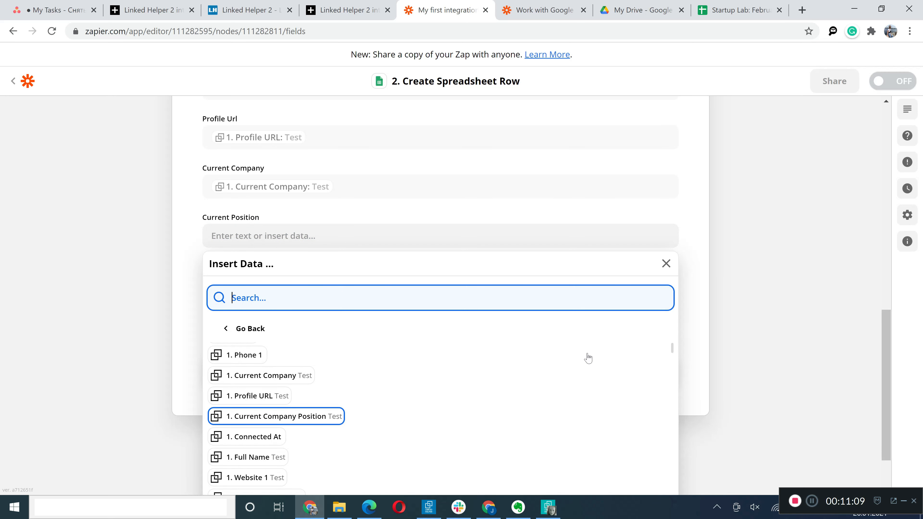
key(Return)
click(710, 333)
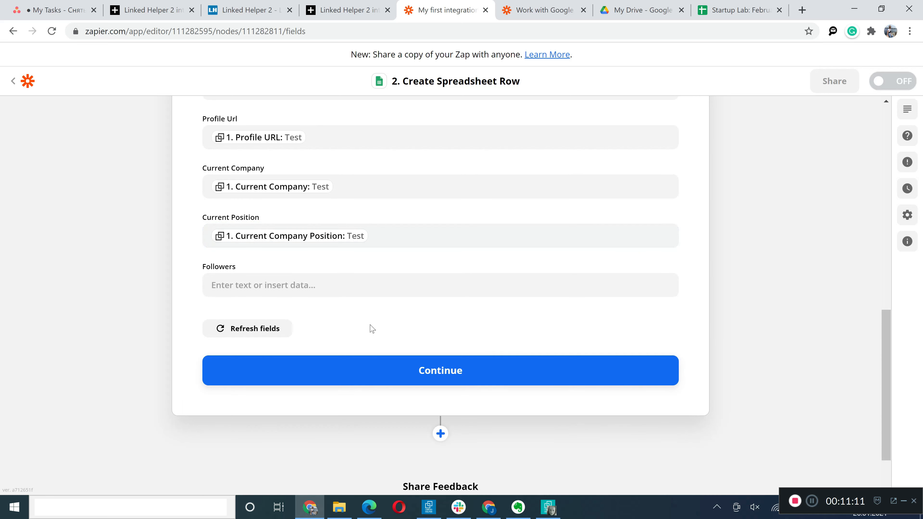
- Map the Followers column to the trigger's Followers value, searching the available data for "foll"
click(267, 284)
scroll(260, 432, down, 2)
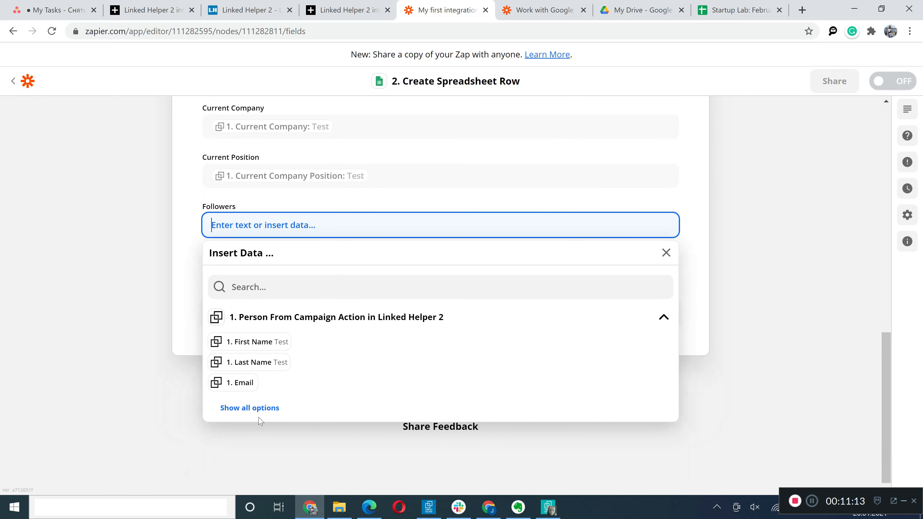
click(260, 410)
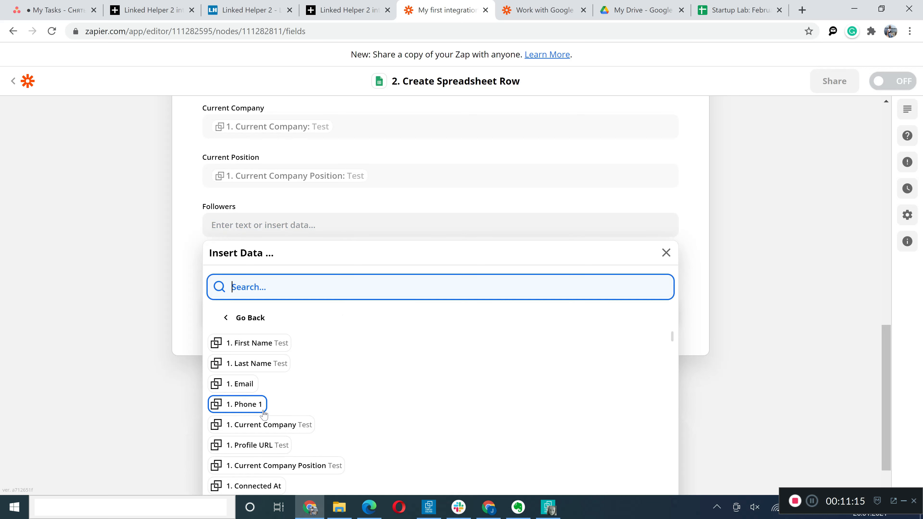
scroll(263, 415, down, 6)
scroll(264, 416, down, 10)
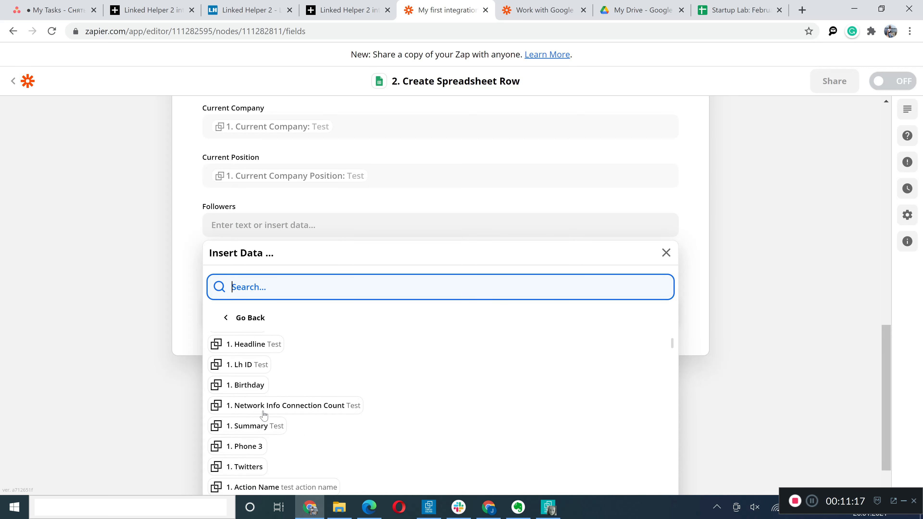
scroll(264, 416, down, 6)
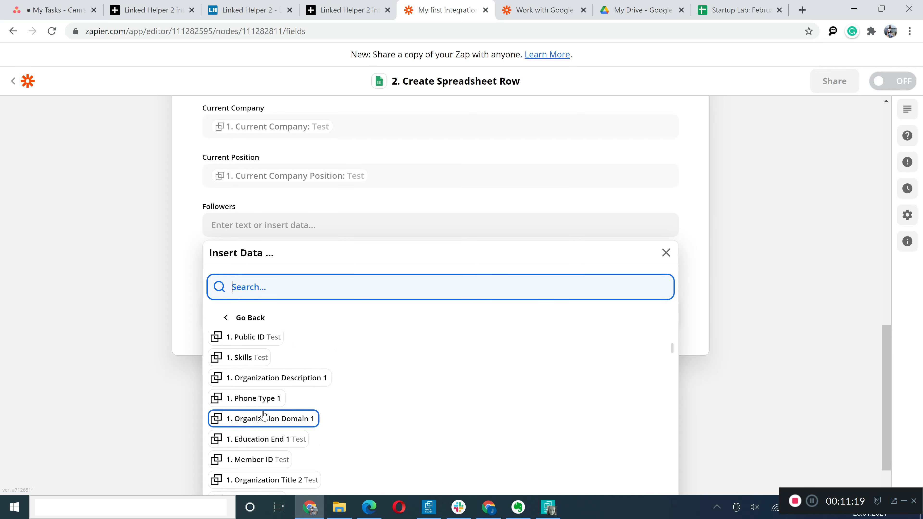
scroll(264, 415, down, 10)
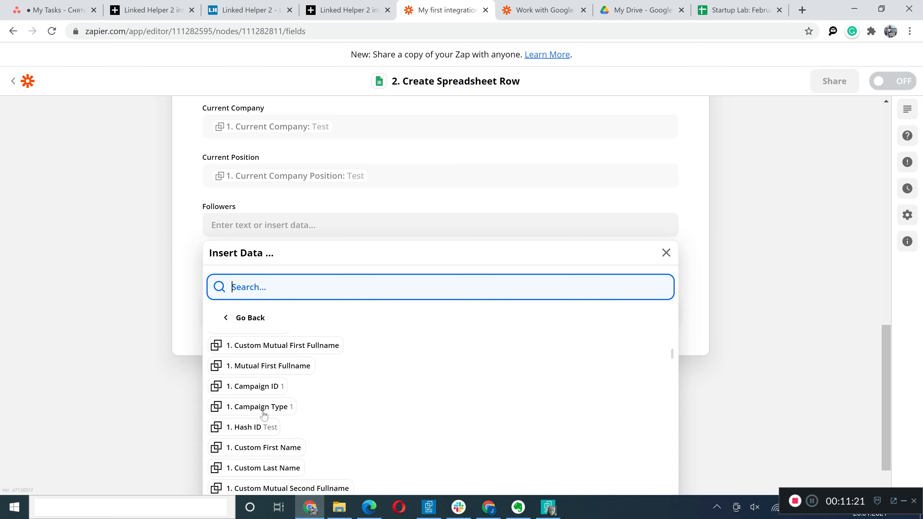
scroll(264, 415, down, 10)
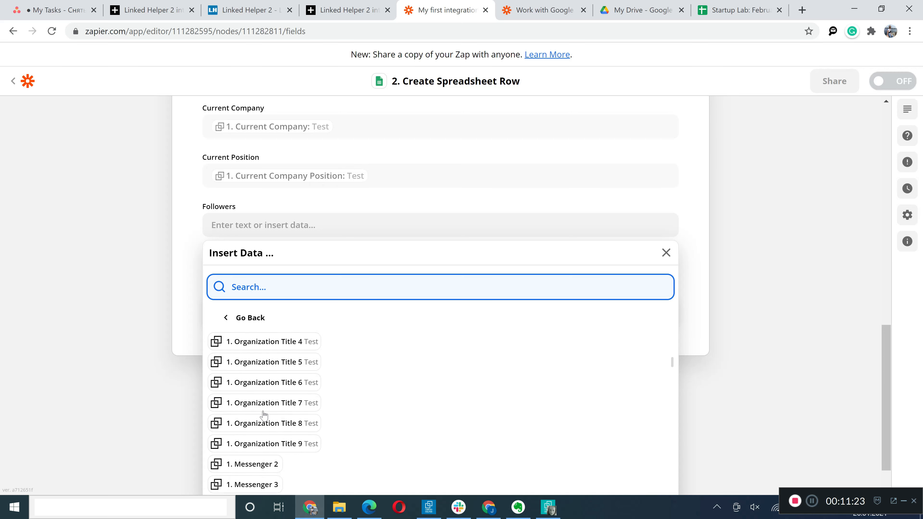
scroll(264, 415, down, 6)
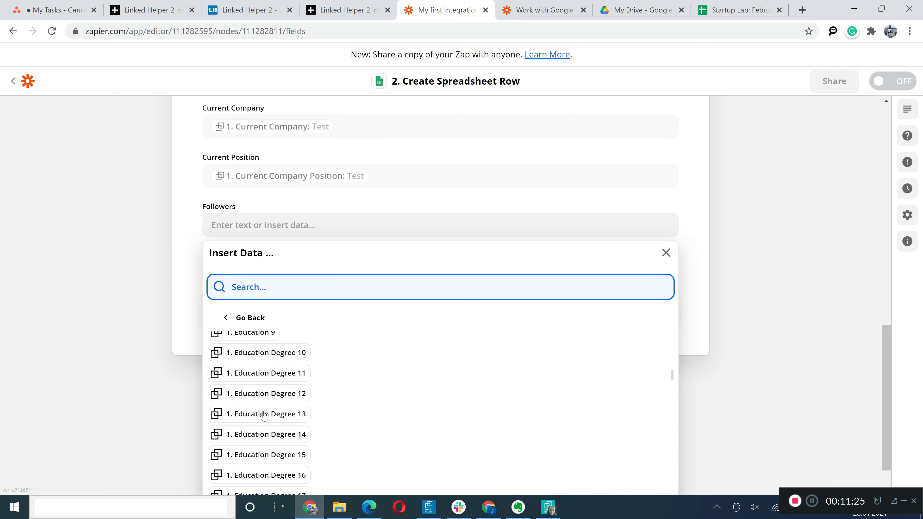
text(foll)
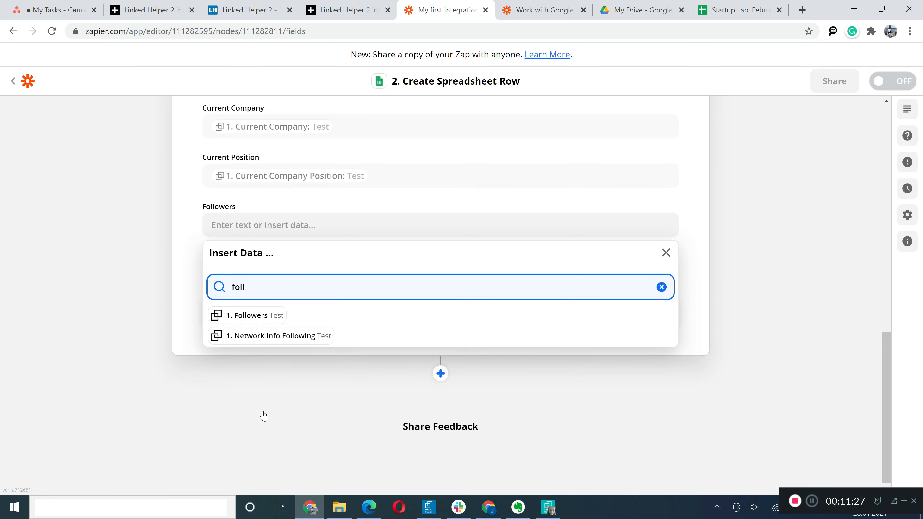
click(249, 314)
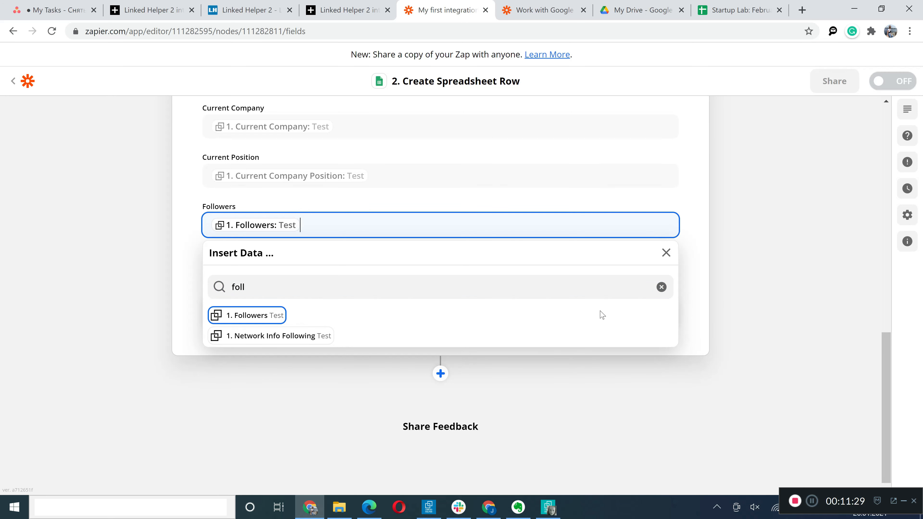
click(731, 281)
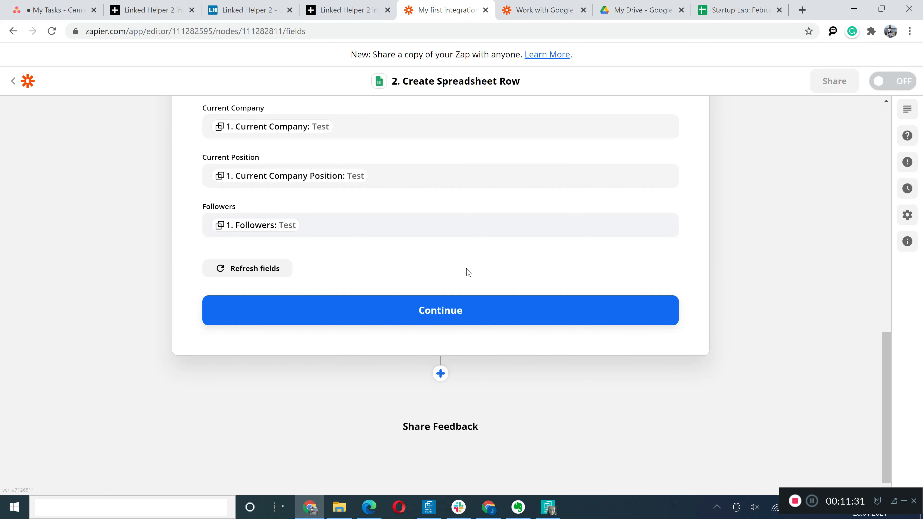
- Complete the action setup and test it by sending a spreadsheet row to the Startup Lab: February outreach sheet
click(447, 316)
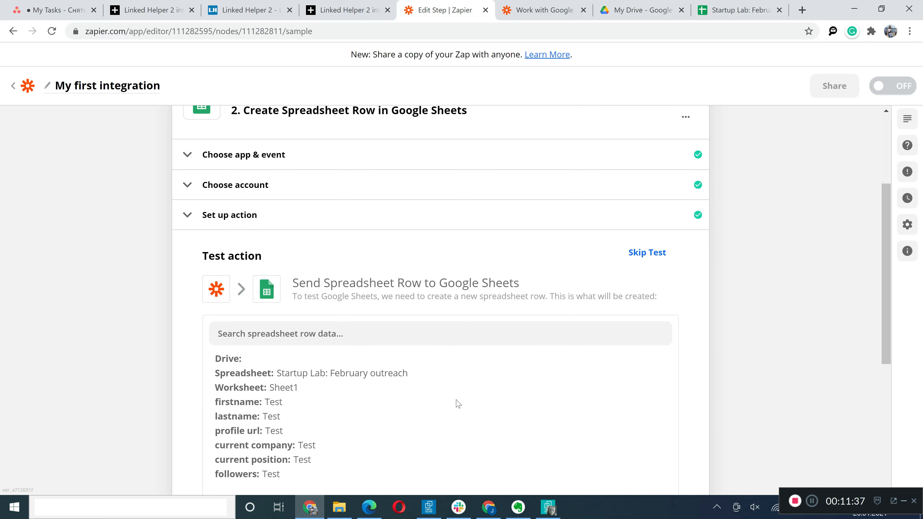
scroll(456, 398, down, 2)
scroll(458, 402, down, 4)
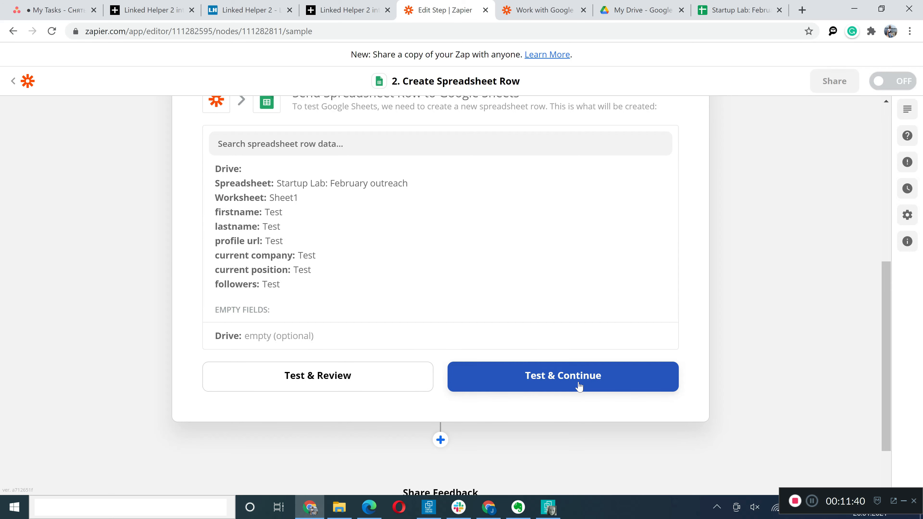
click(579, 387)
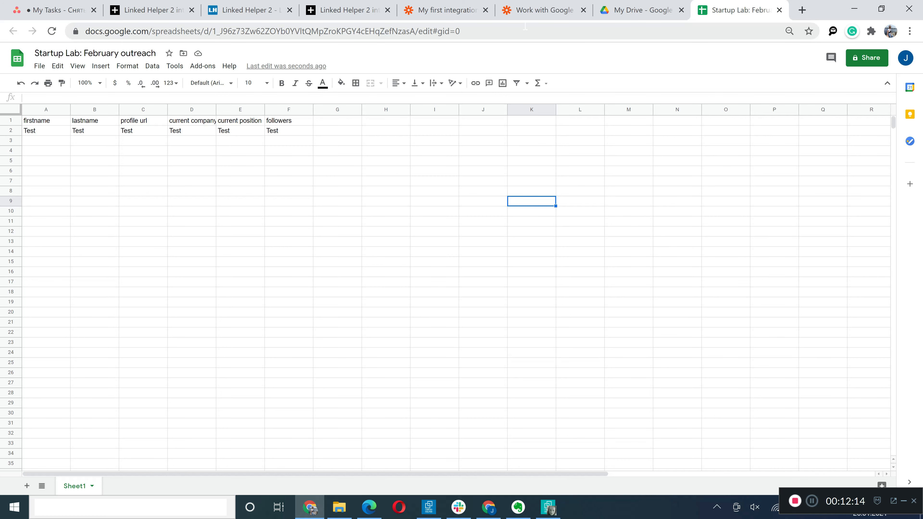
- Return to the My first integration Zap, turn it on and go to the list of Zaps
click(455, 18)
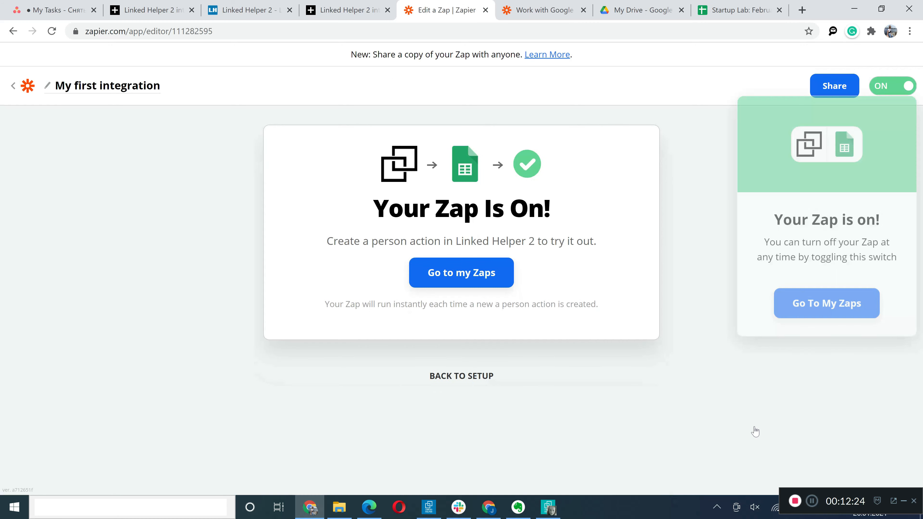
click(442, 282)
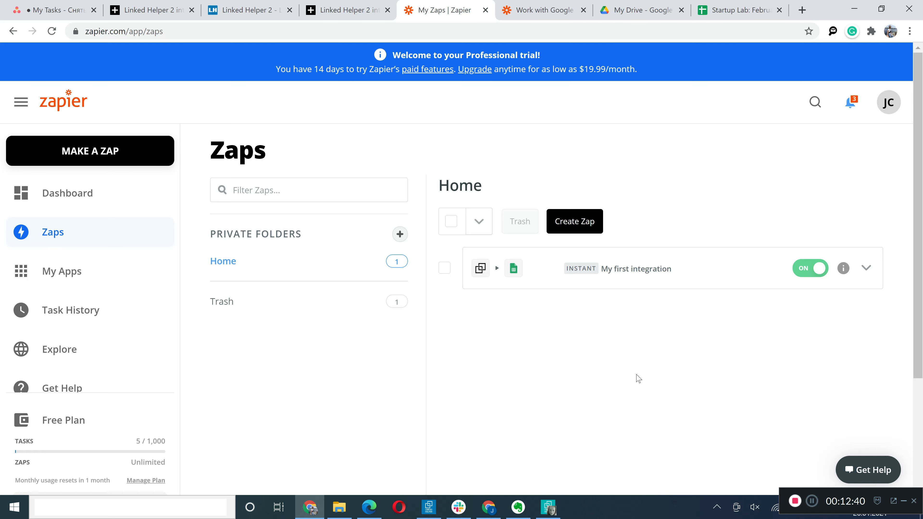
- Switch to the Linked Helper 2 Launcher, refresh the subscribed Zapier webhooks and rename the My first integration webhook to Startup Lab project
click(425, 509)
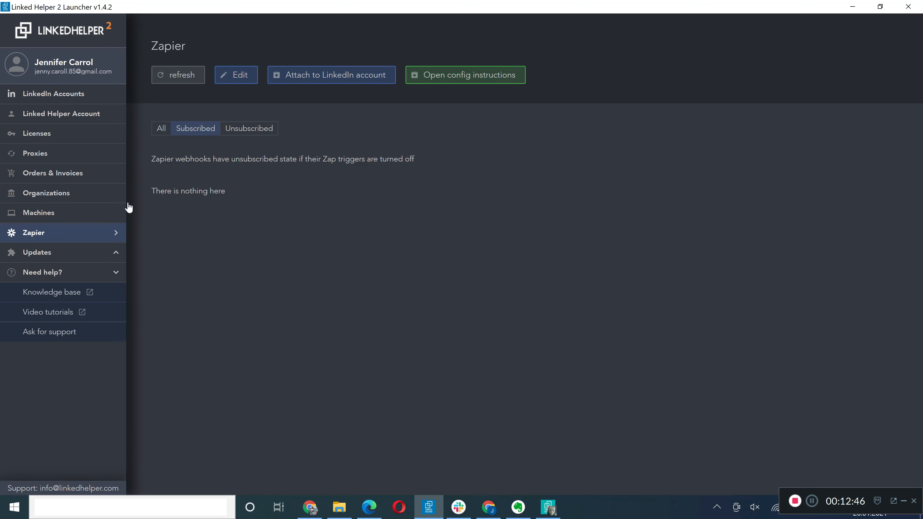
click(171, 75)
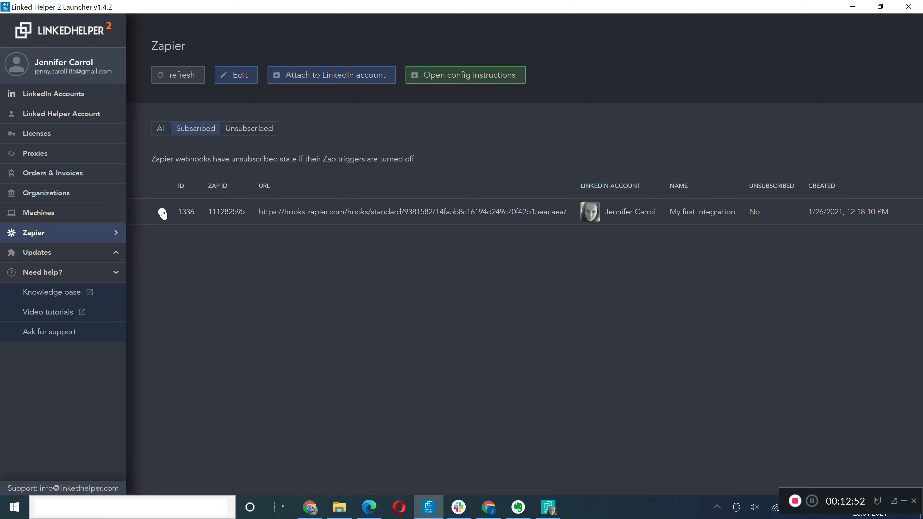
click(220, 77)
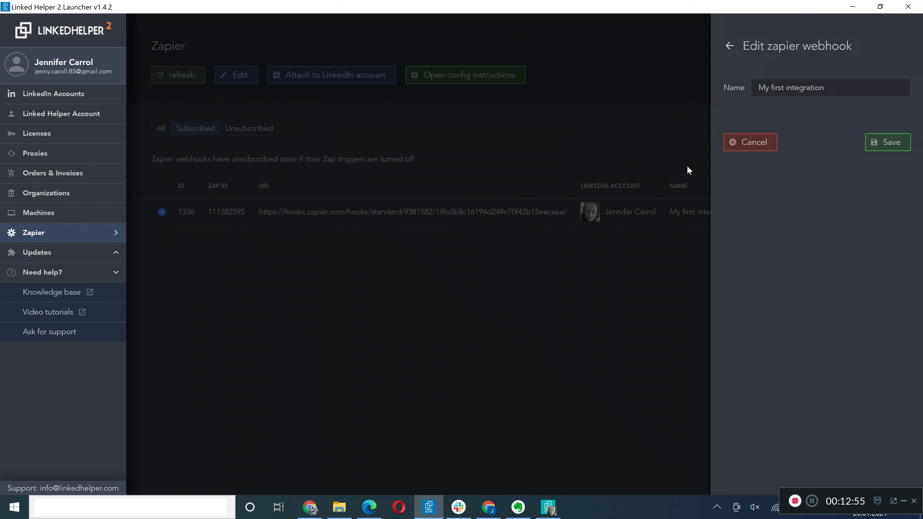
click(845, 86)
key(ctrl+a)
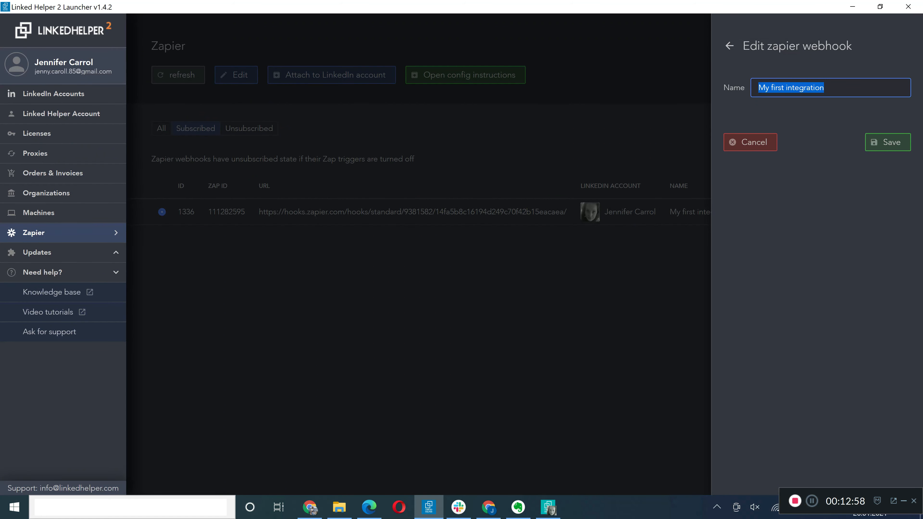
text(Sat)
key(BackSpace)
text(tartu)
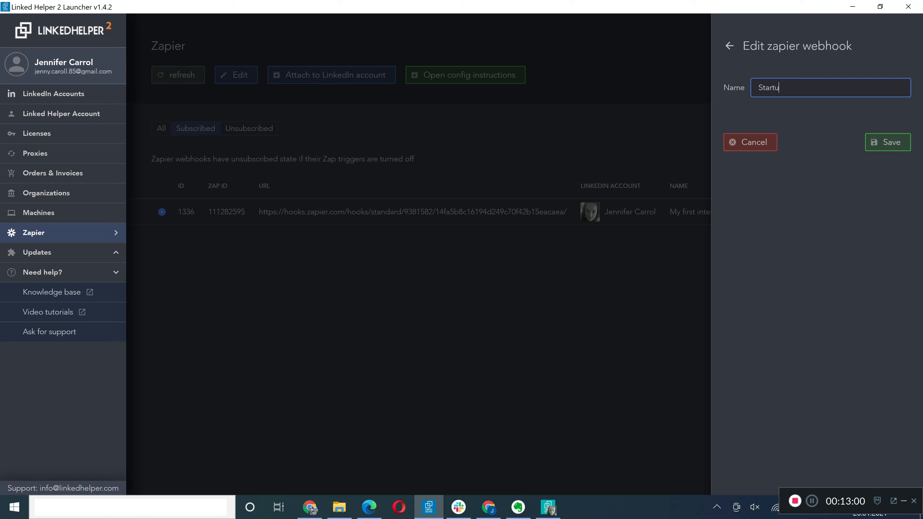
text(p Lab )
text(pro)
key(BackSpace)
text(roje)
click(897, 142)
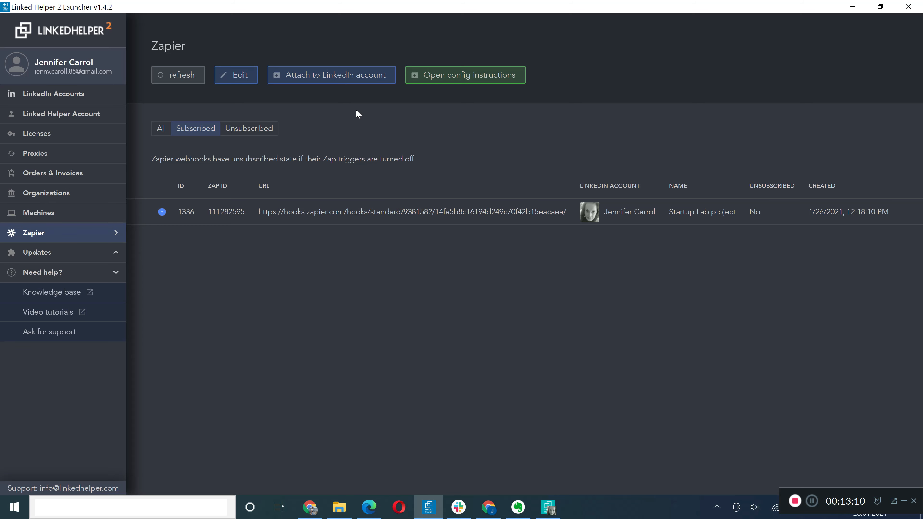
- Attach the Startup Lab project webhook to the individual LinkedIn account rather than to all accounts
click(343, 78)
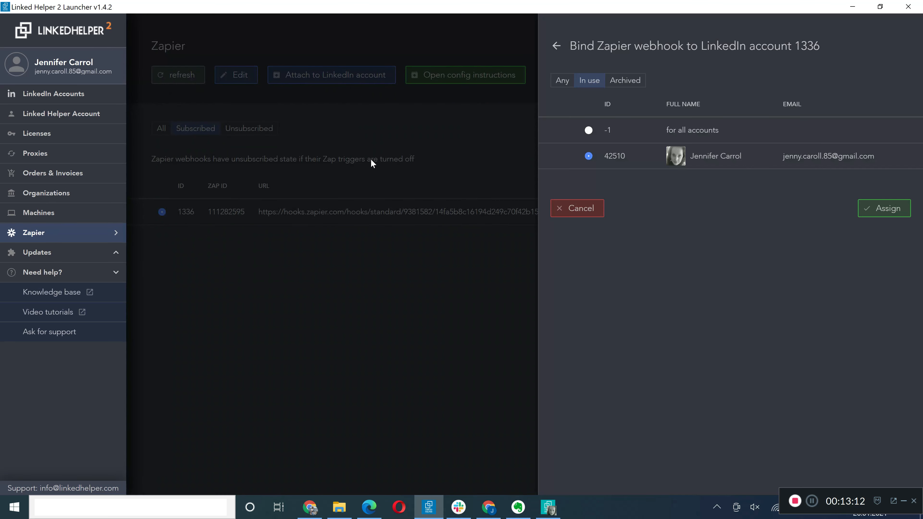
click(883, 208)
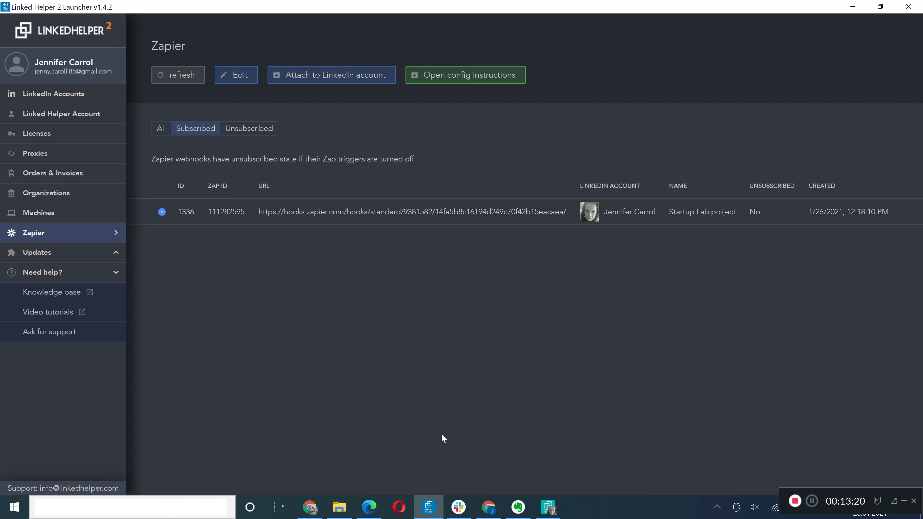
- Switch to the Linked Helper 2 instance, stop the queued Post engagement campaign and open its workflow
click(548, 507)
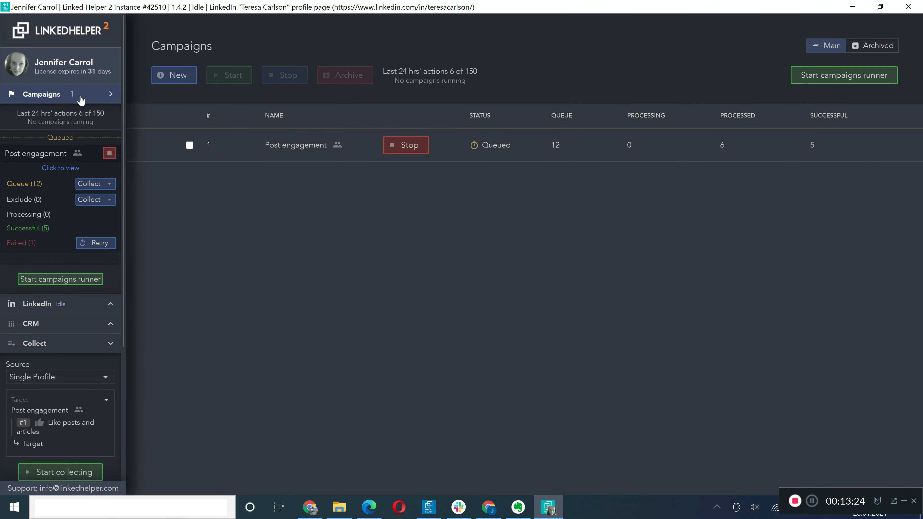
click(427, 156)
click(292, 145)
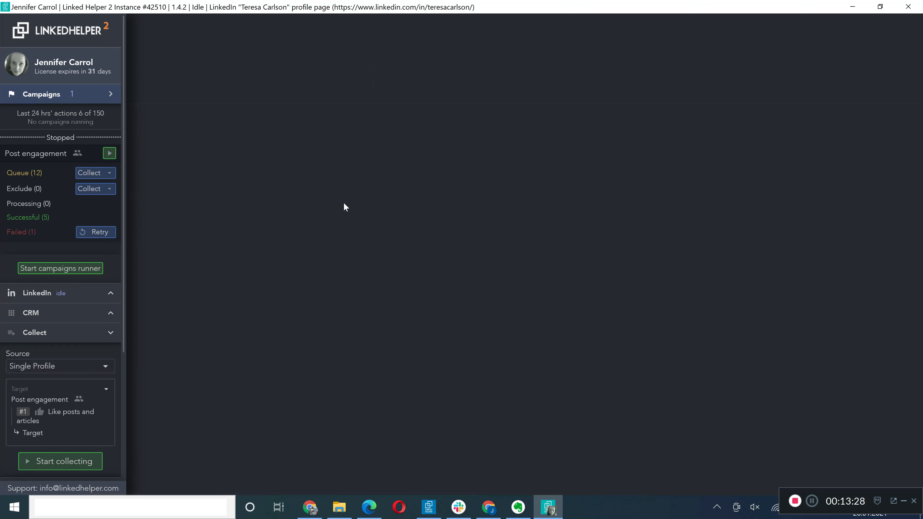
click(253, 106)
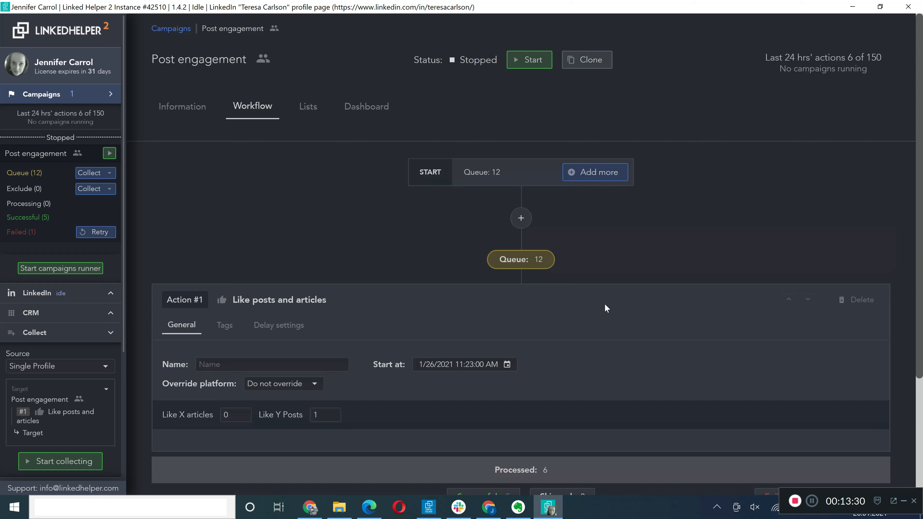
- Add a Send person to Zapier action after Like posts and articles, using the Startup Lab project webhook
scroll(697, 333, down, 4)
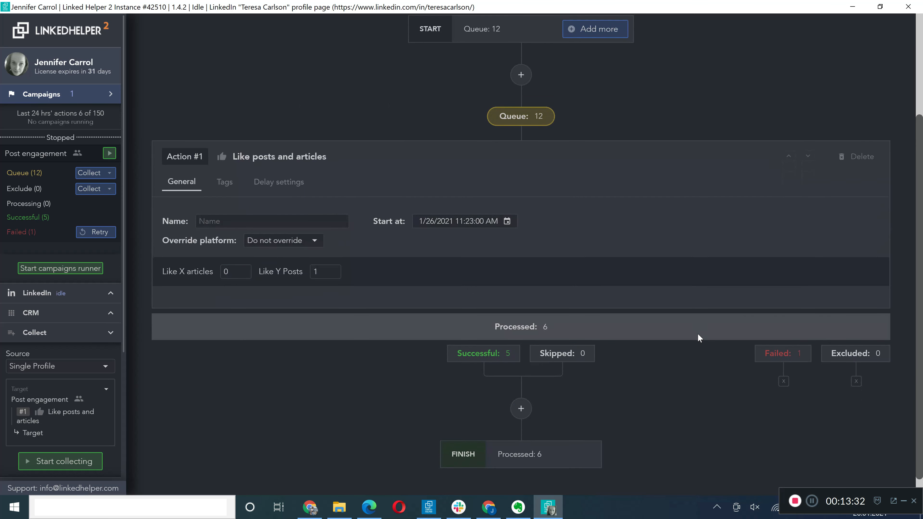
click(521, 397)
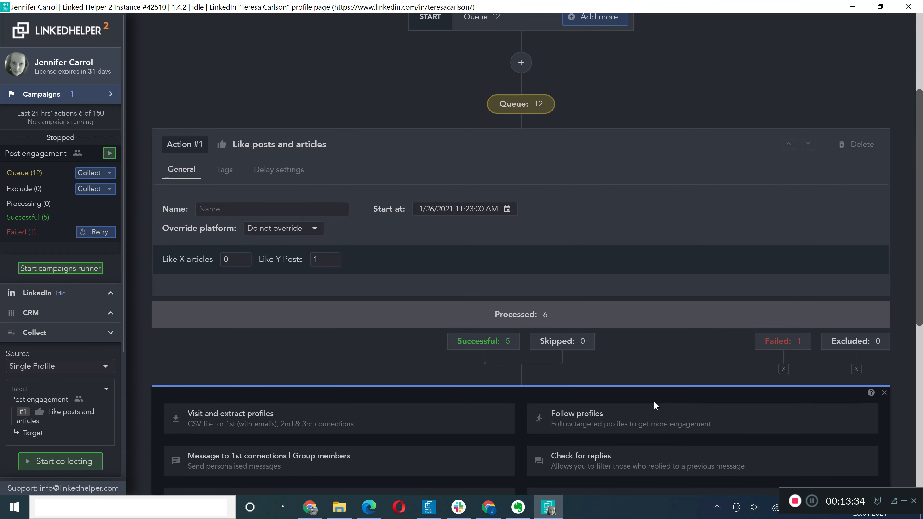
scroll(655, 407, down, 8)
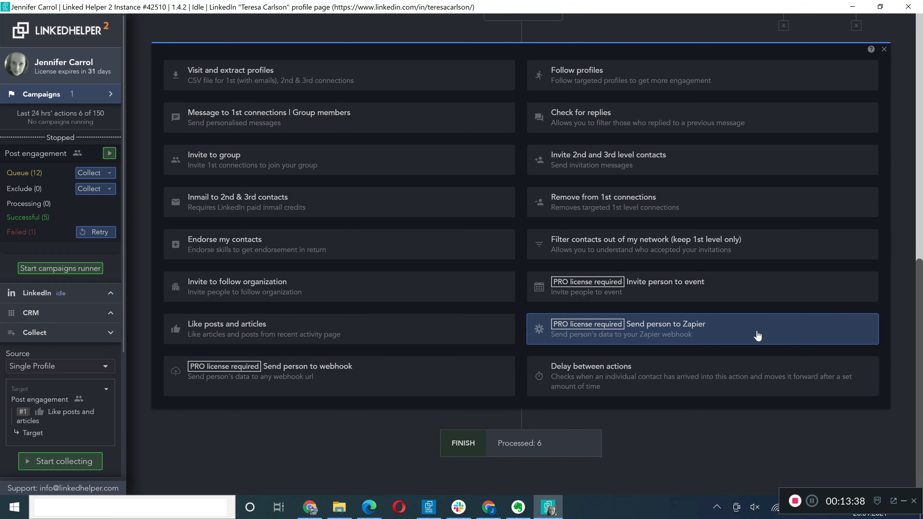
click(781, 342)
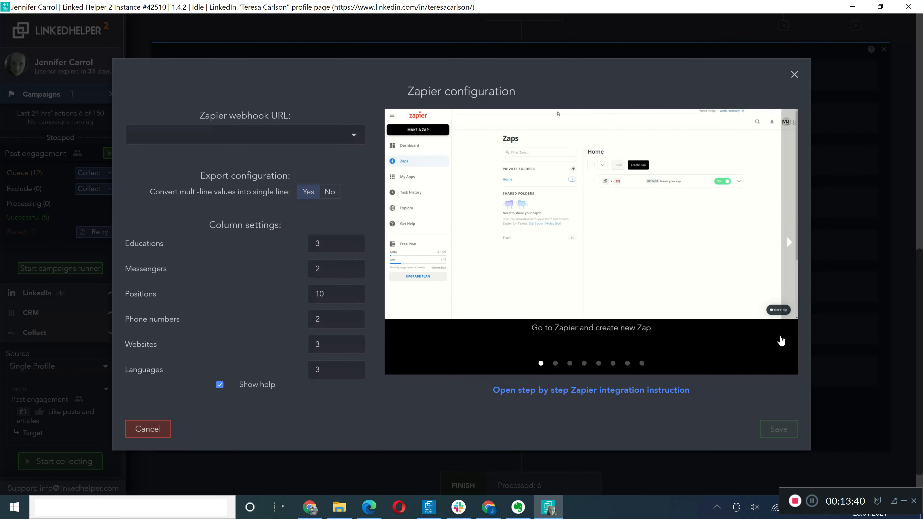
click(353, 135)
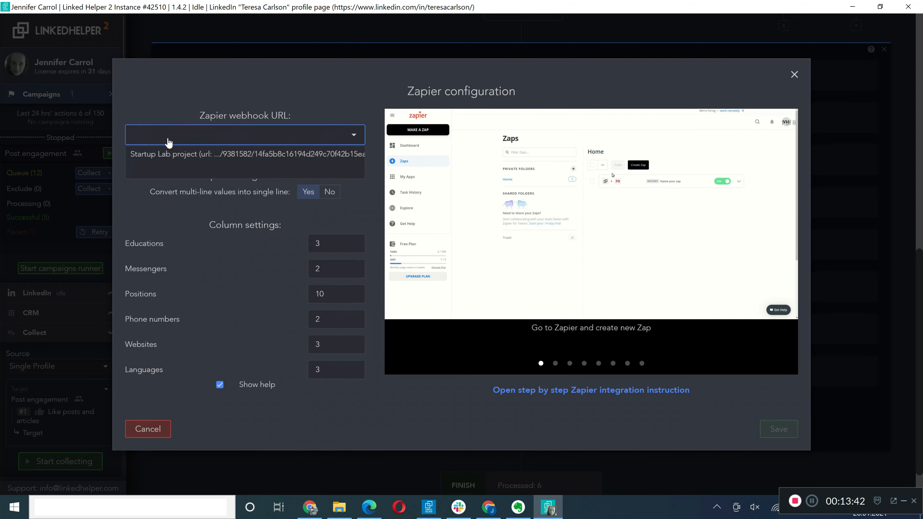
click(160, 154)
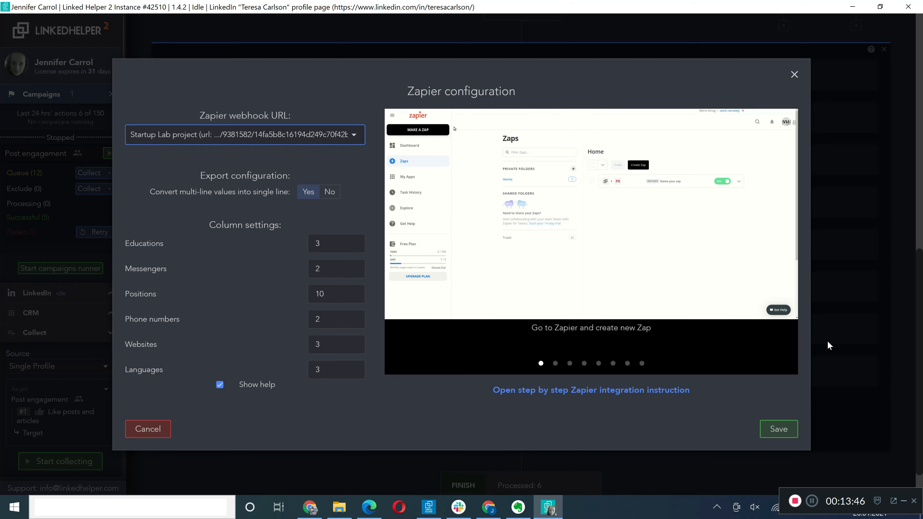
click(786, 431)
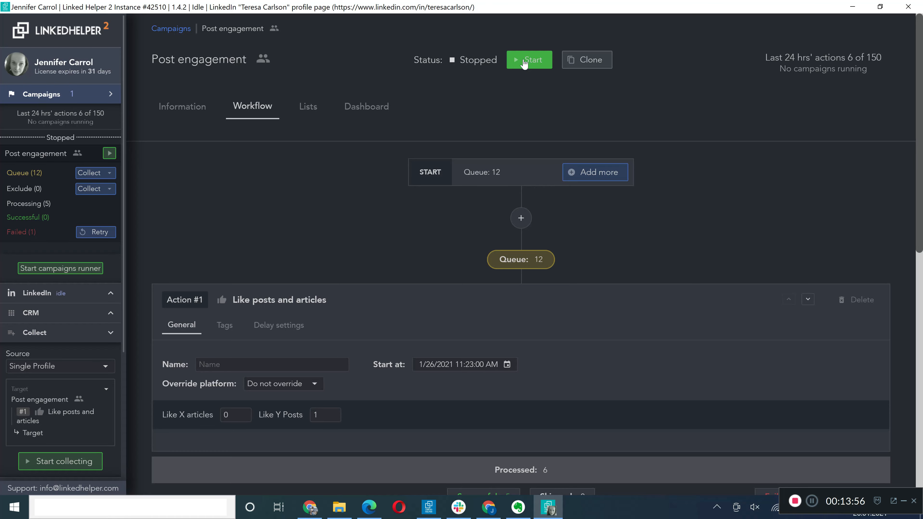
- Start the Post engagement campaign and stop the campaigns runner after the processed profiles have been sent to Zapier
click(524, 61)
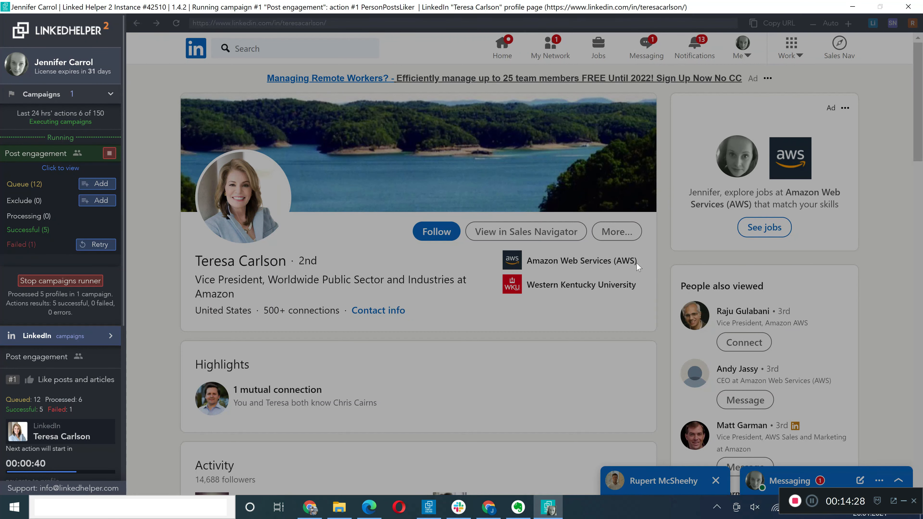
click(74, 287)
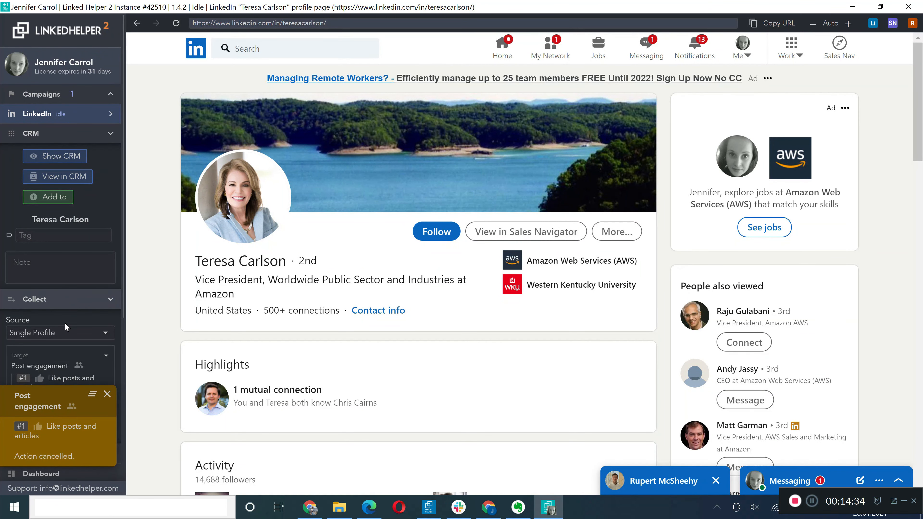
- Switch to the browser and check the Startup Lab: February outreach spreadsheet for the people sent by the campaign
click(309, 506)
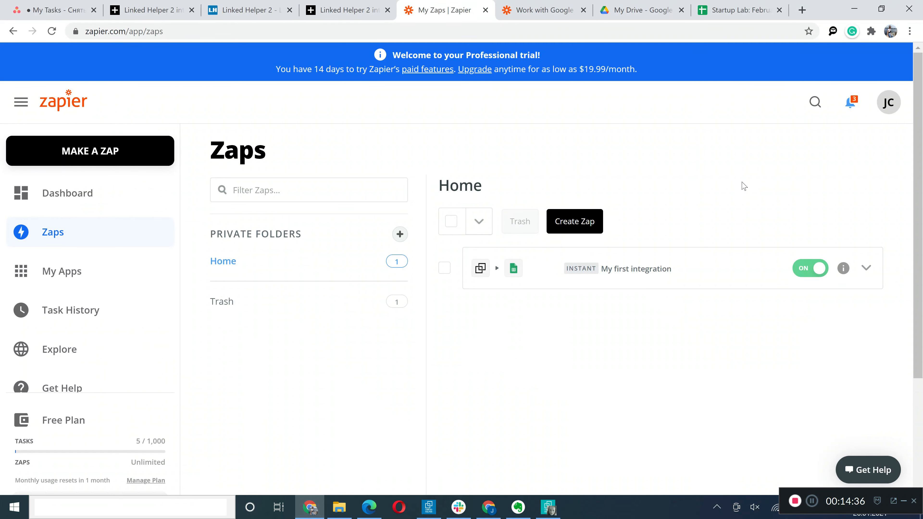
click(732, 17)
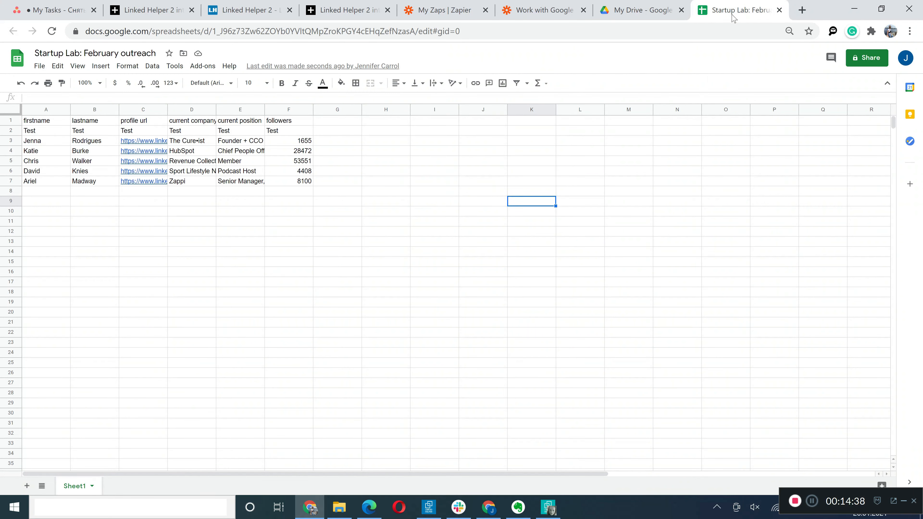